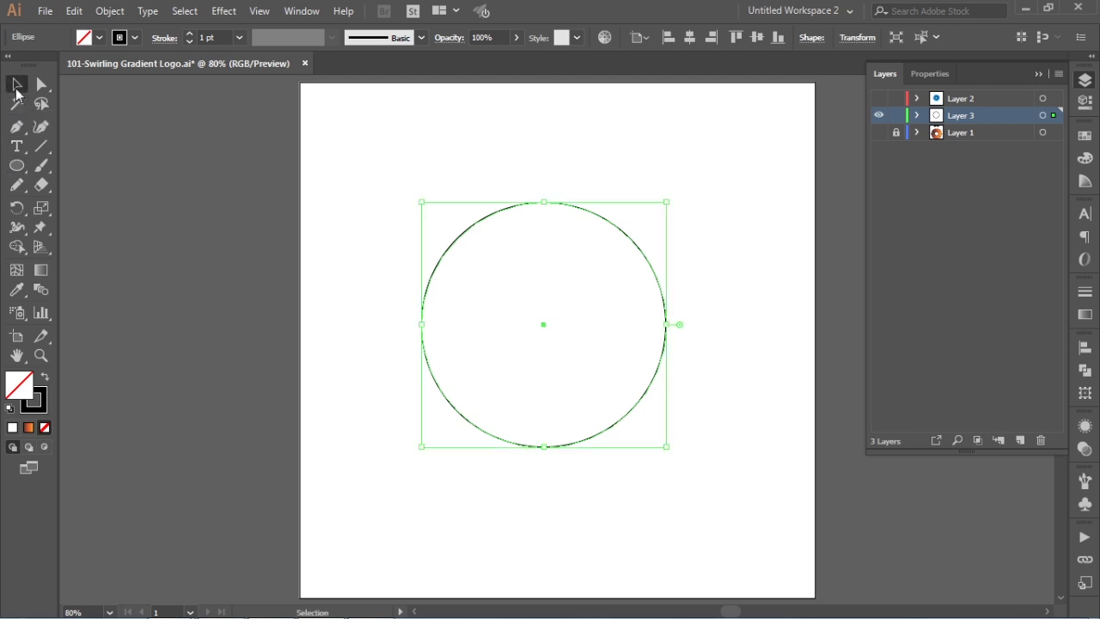
- Copy the large circle, paste the copy in front and scale it down about its center into a small concentric circle
click(75, 11)
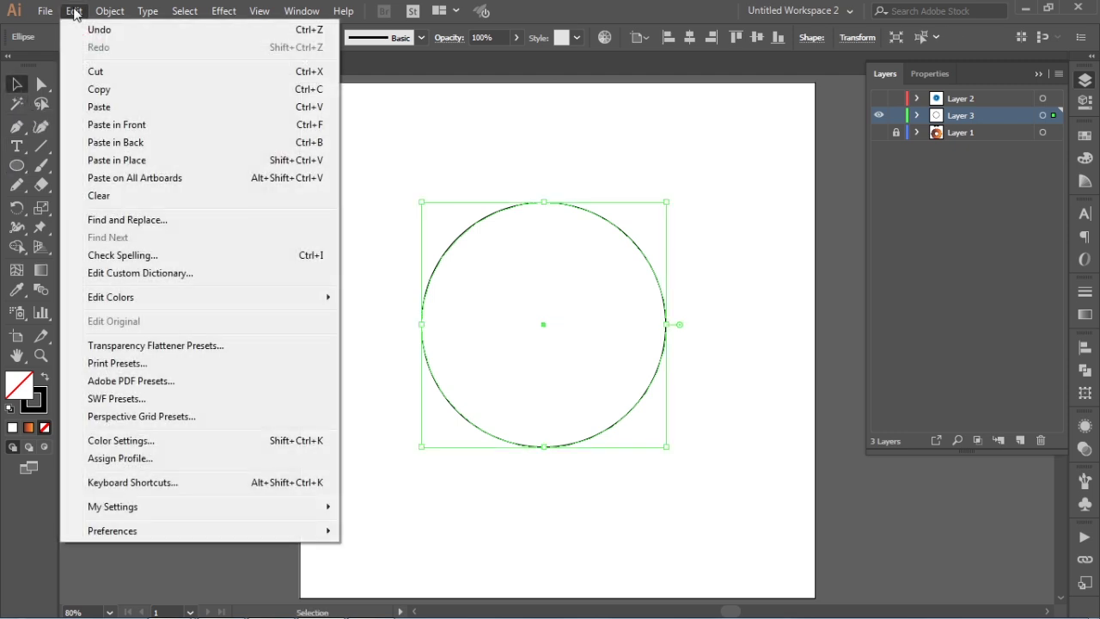
click(232, 89)
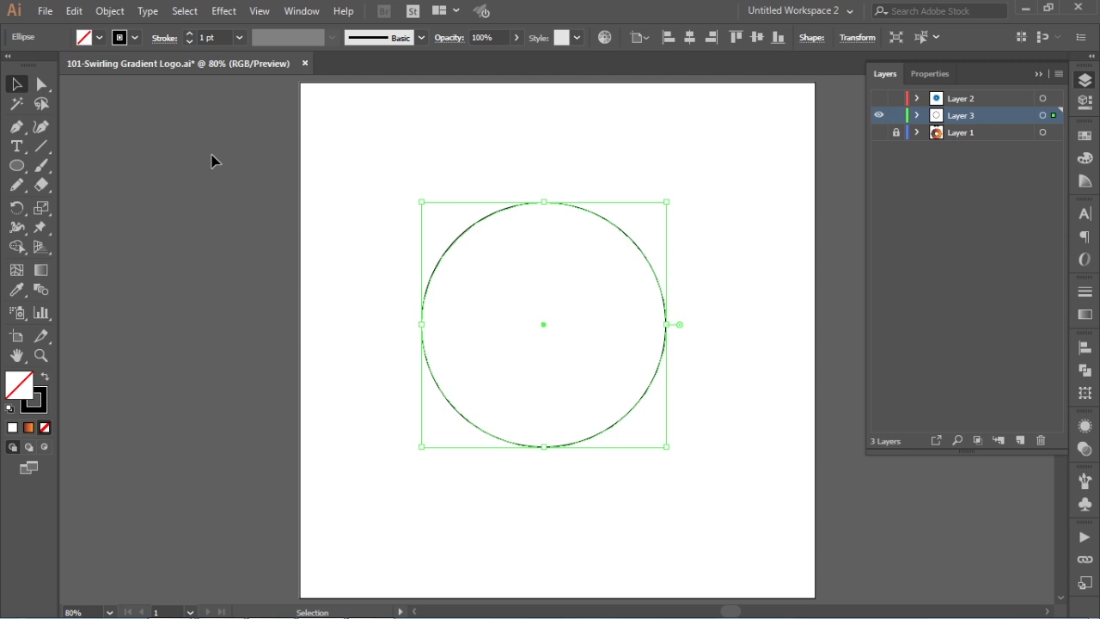
click(73, 11)
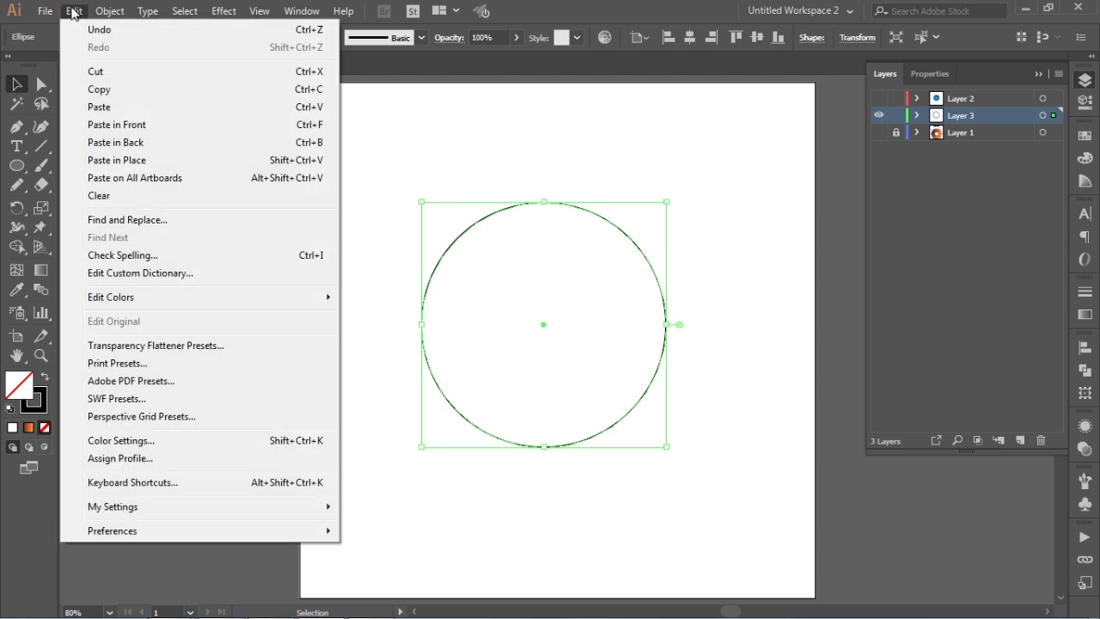
click(109, 129)
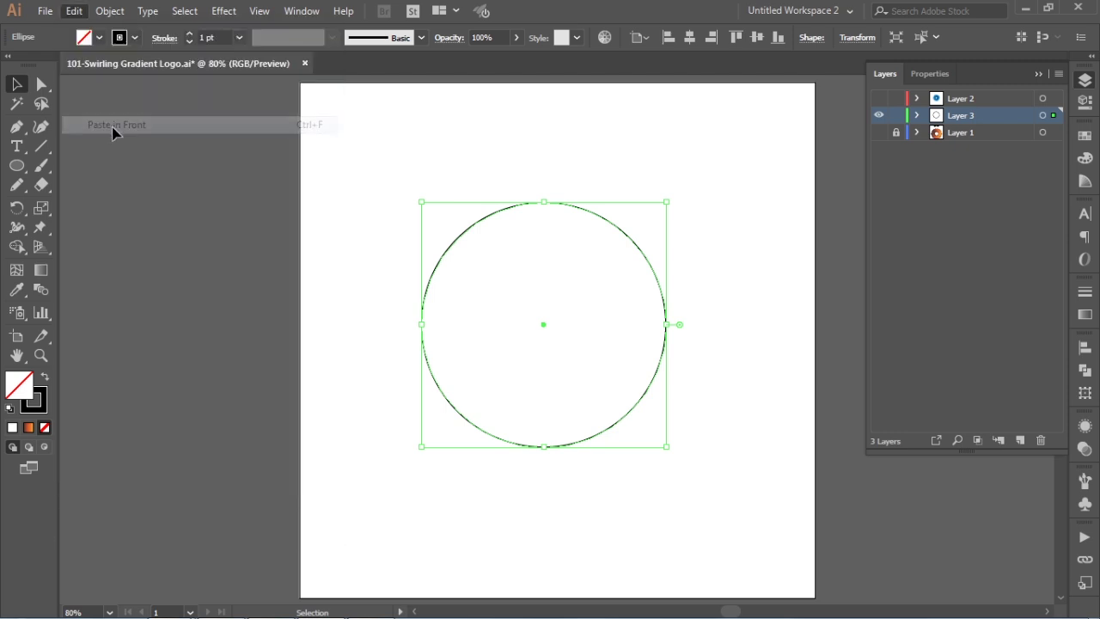
click(745, 268)
key(ctrl+z)
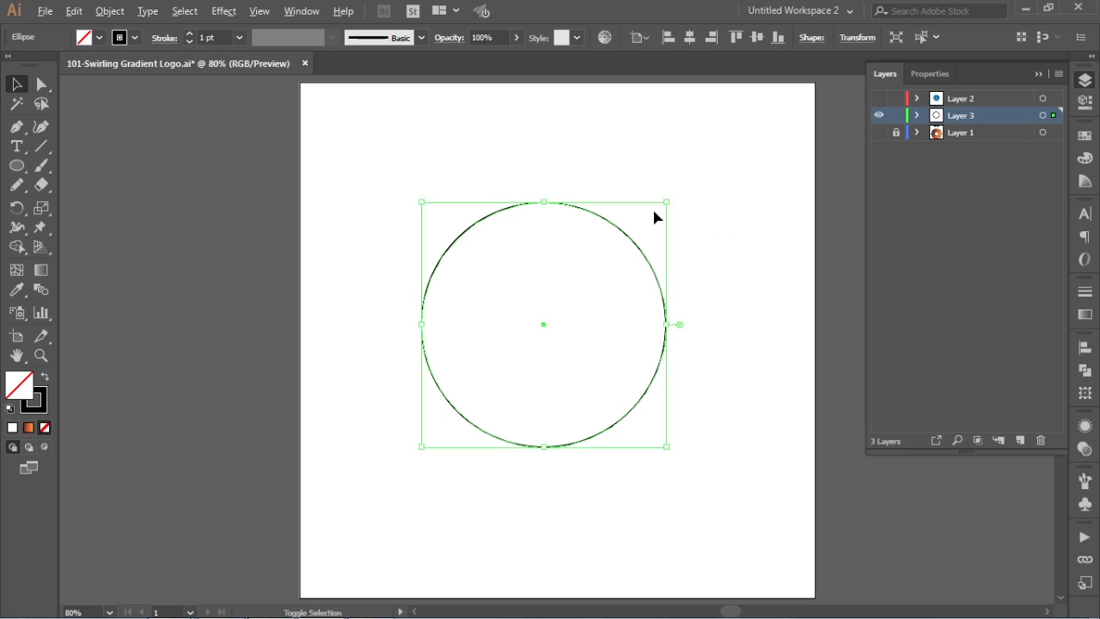
drag(667, 202, 595, 277)
click(735, 212)
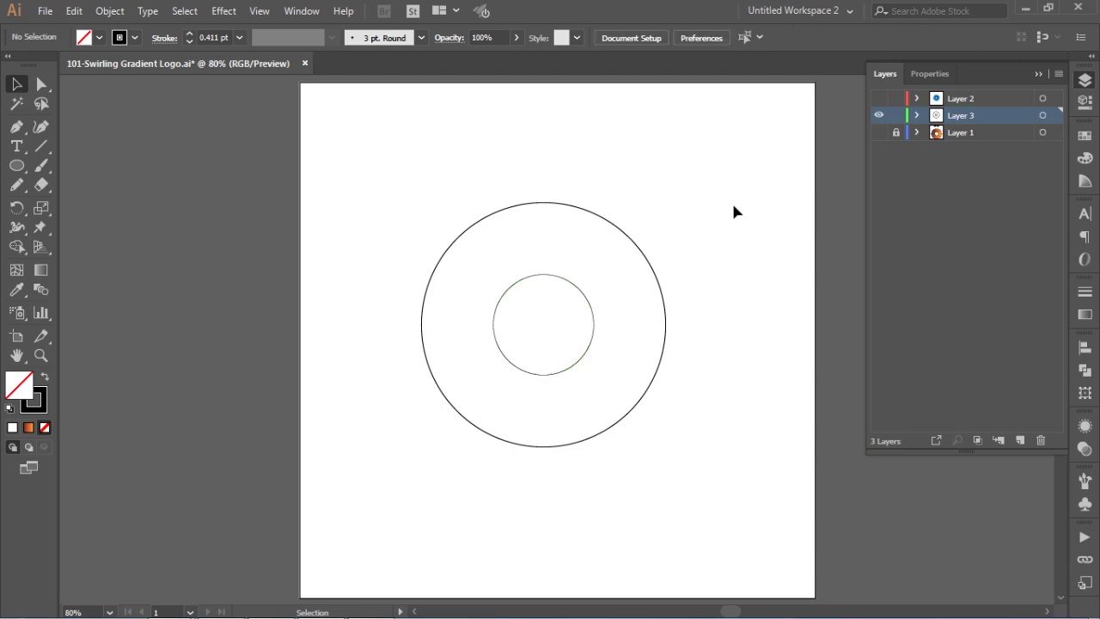
- Duplicate the outer circle and shrink the copy to about 268 px, spanning its left edge to the small circle's right edge
key(a)
key(ctrl+z)
key(v)
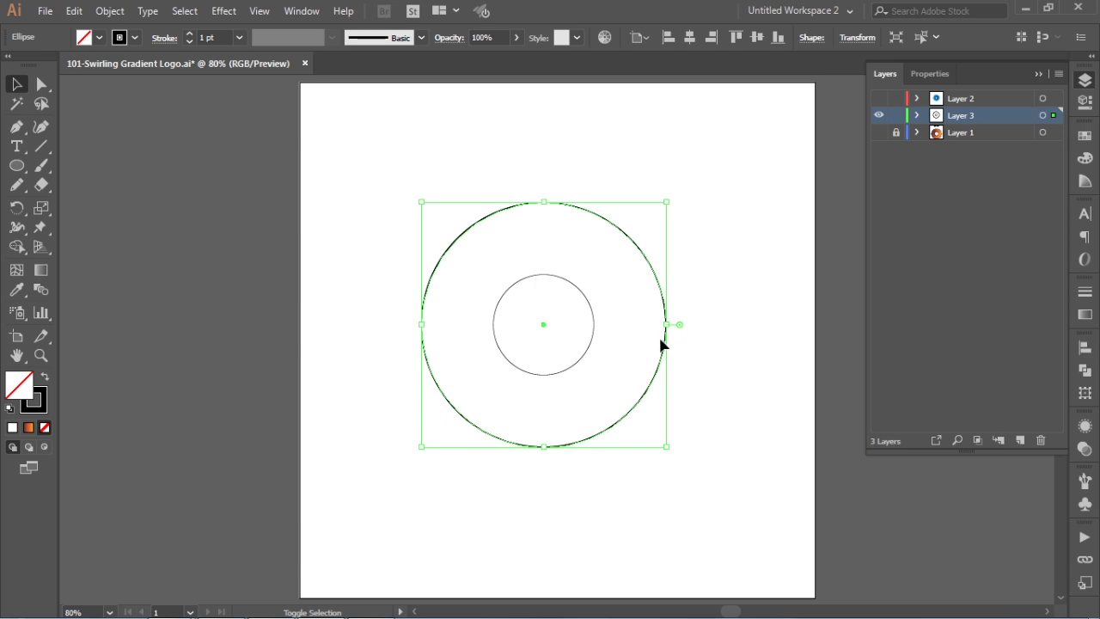
drag(666, 325, 595, 329)
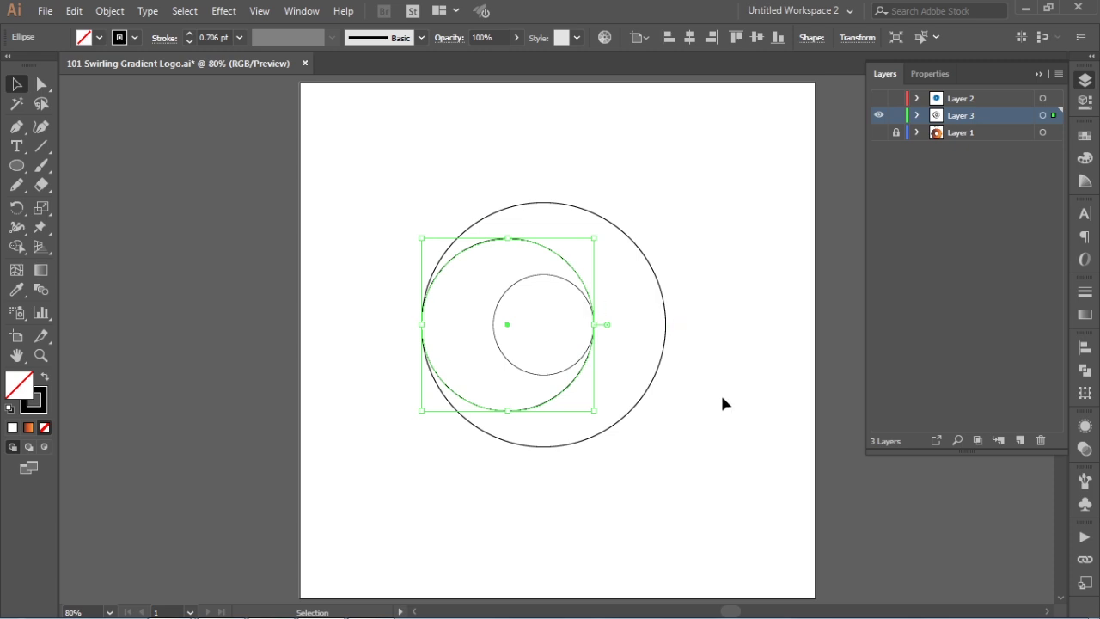
click(387, 288)
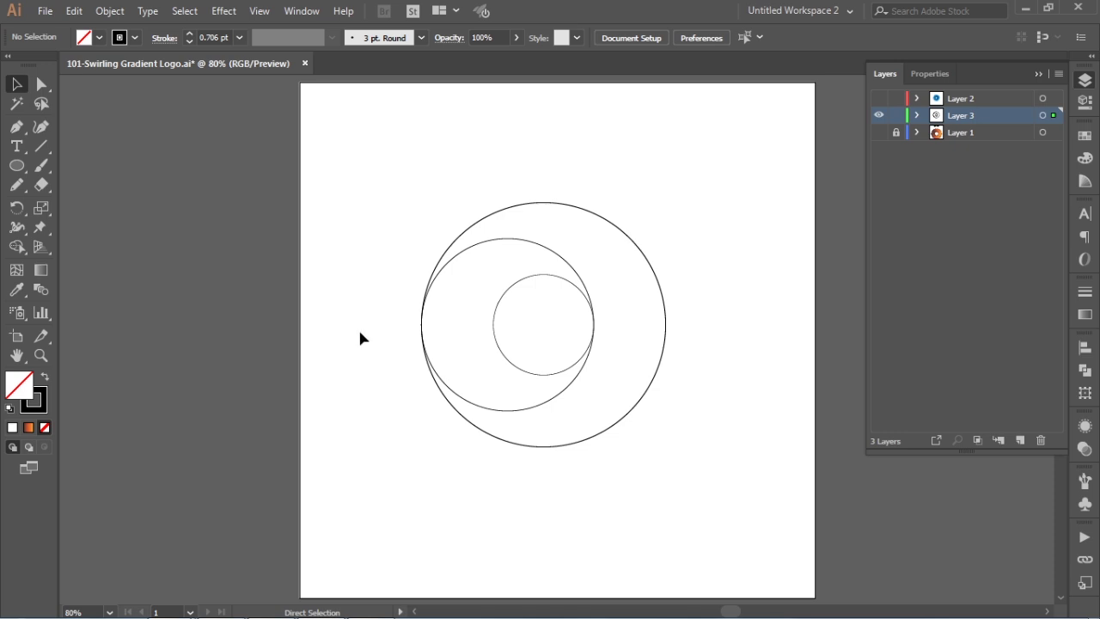
- Duplicate the outer circle again and shrink the copy so it spans the small circle's left edge to the outer right edge
click(424, 301)
mouse_move(422, 324)
mouse_down()
mouse_move(496, 339)
mouse_move(493, 325)
mouse_up()
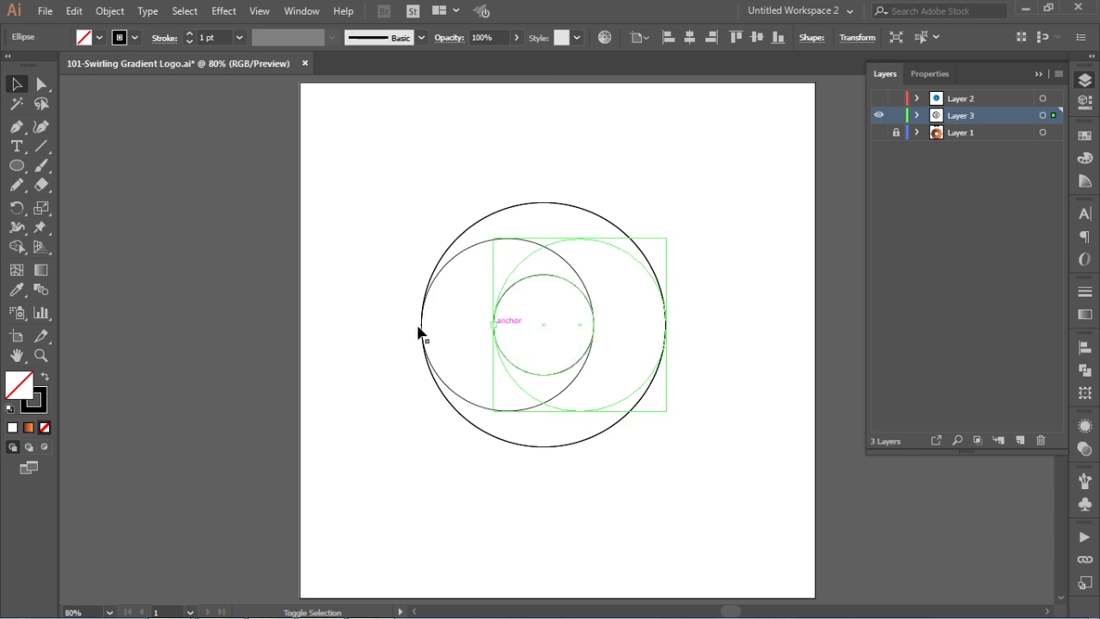
click(704, 220)
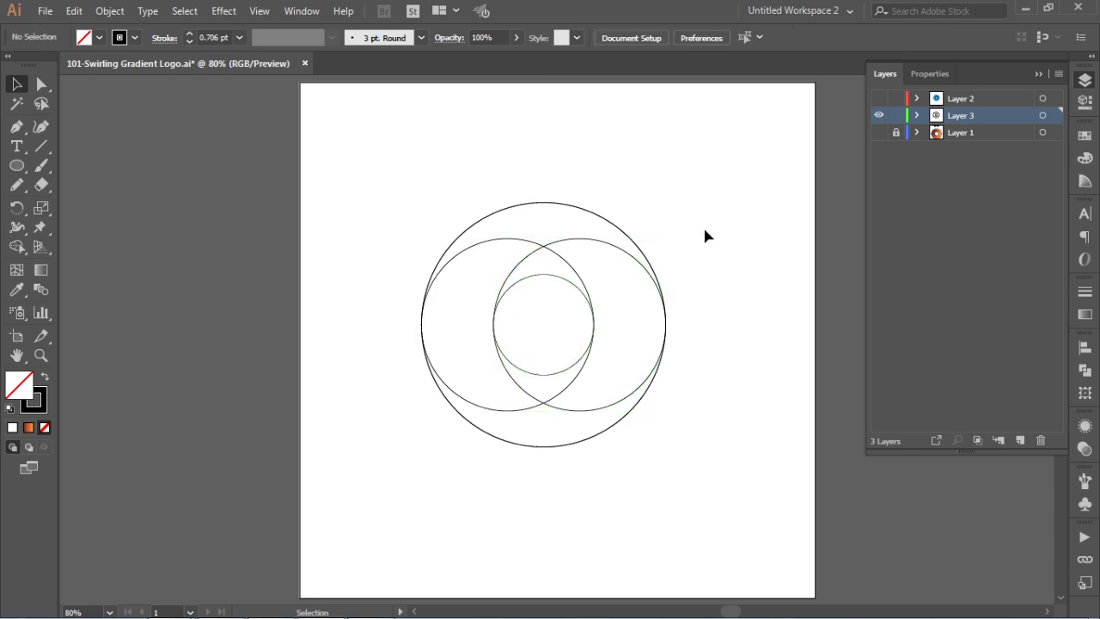
- Create a copy of the two medium circles rotated by 90° about their common center
click(588, 248)
shift+click(475, 245)
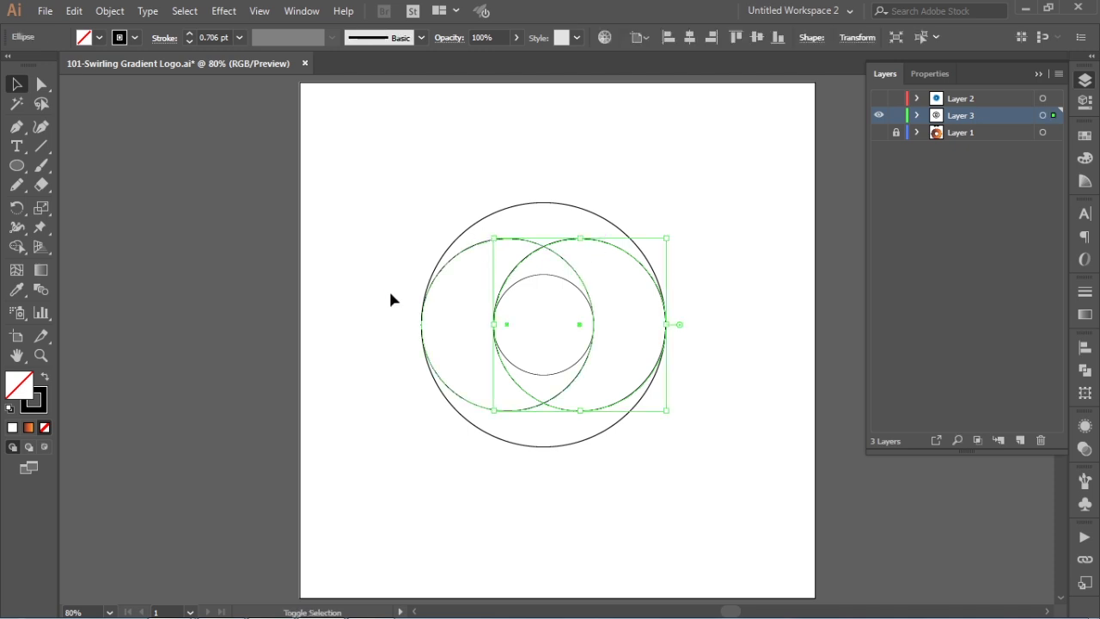
click(15, 209)
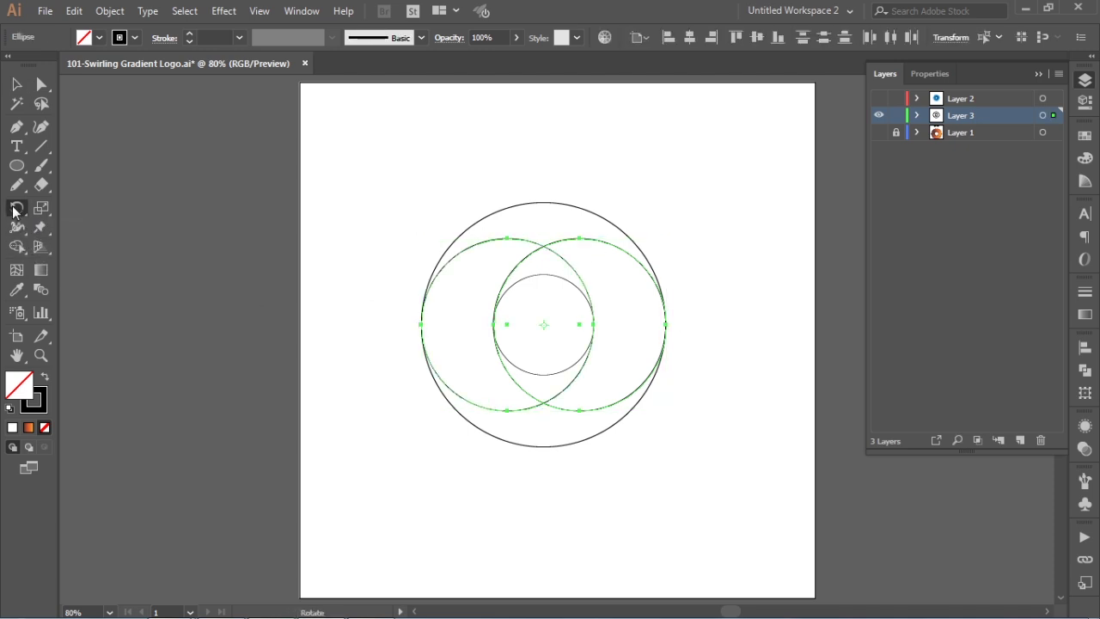
alt+click(580, 290)
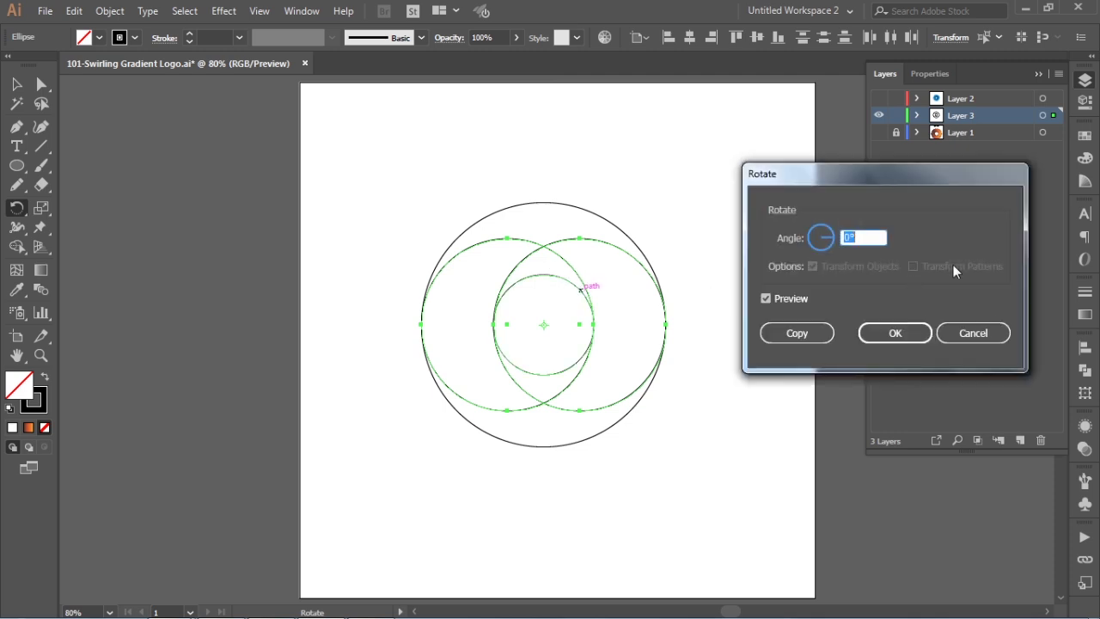
text(90)
click(786, 335)
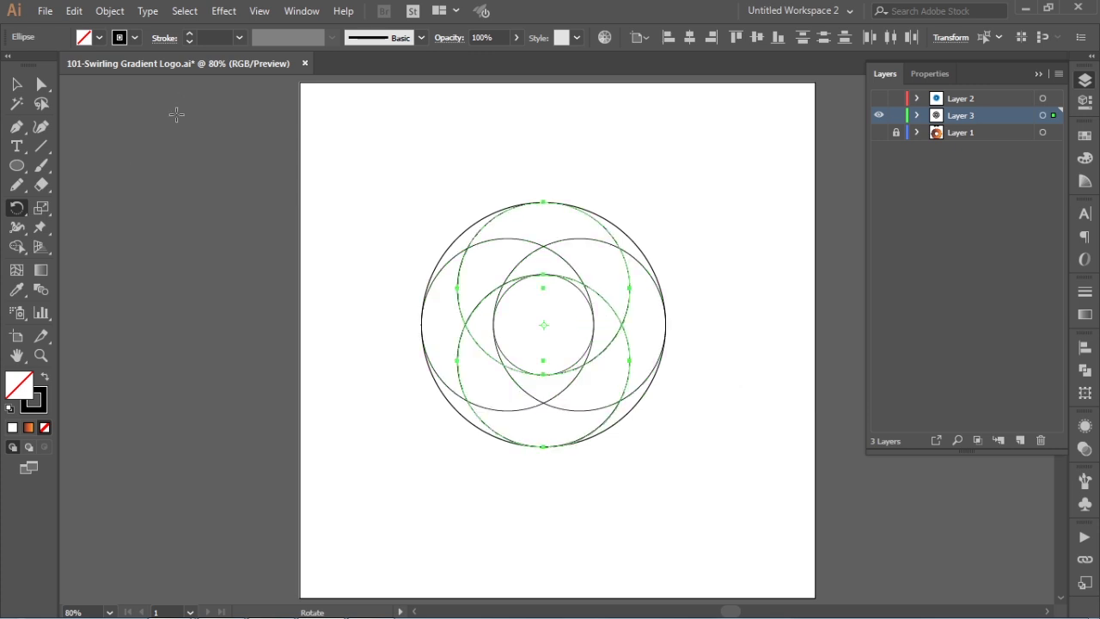
click(16, 83)
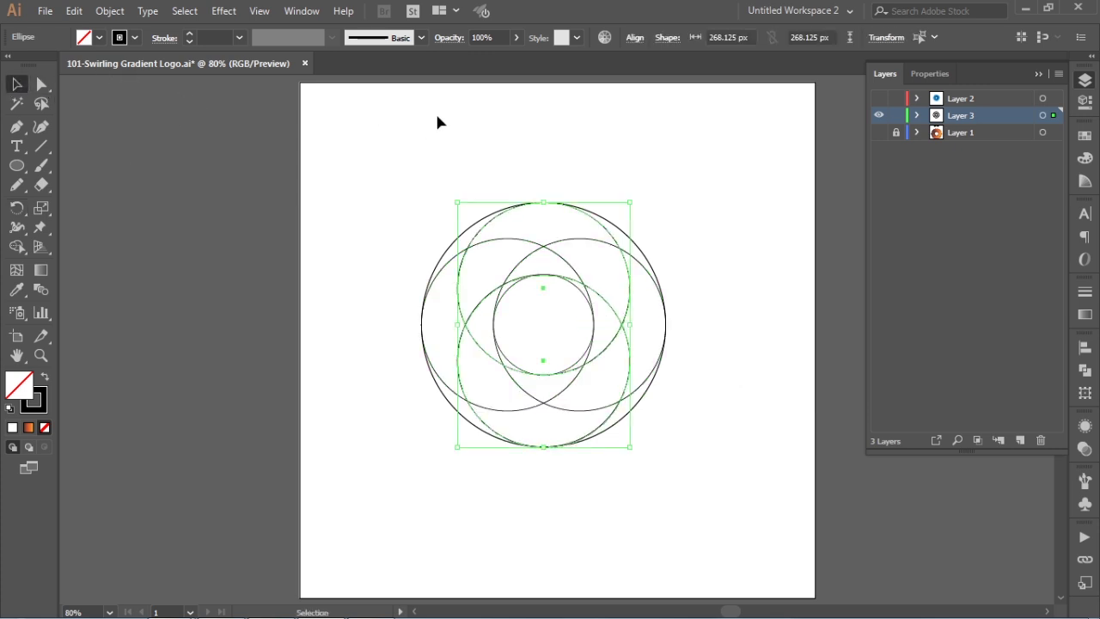
click(770, 181)
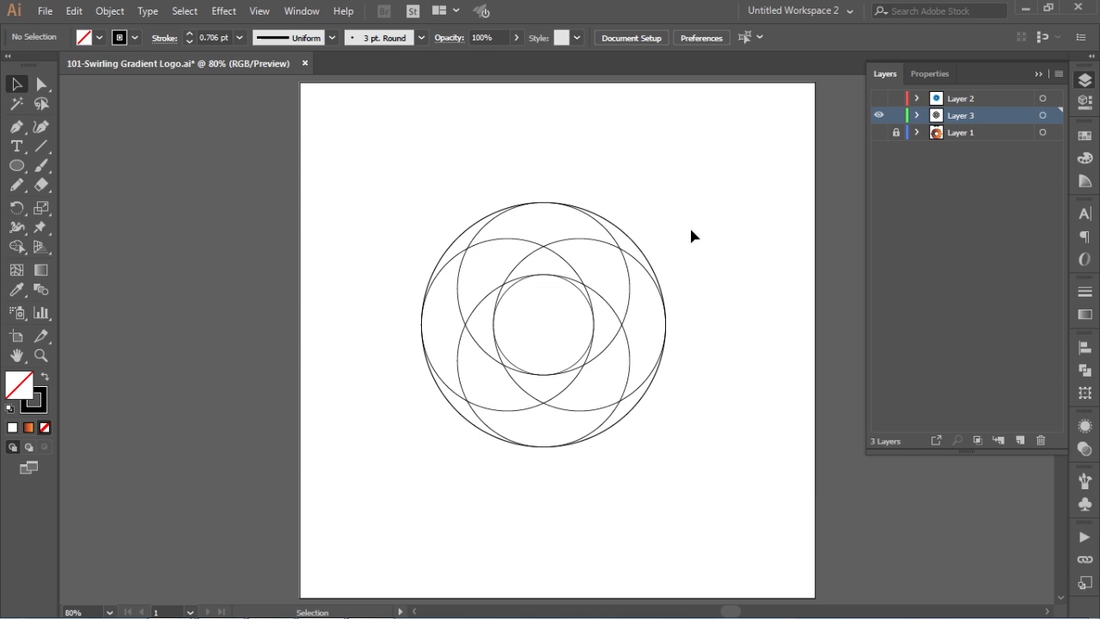
- Select all the circles and activate the Shape Builder tool on them
drag(375, 154, 732, 483)
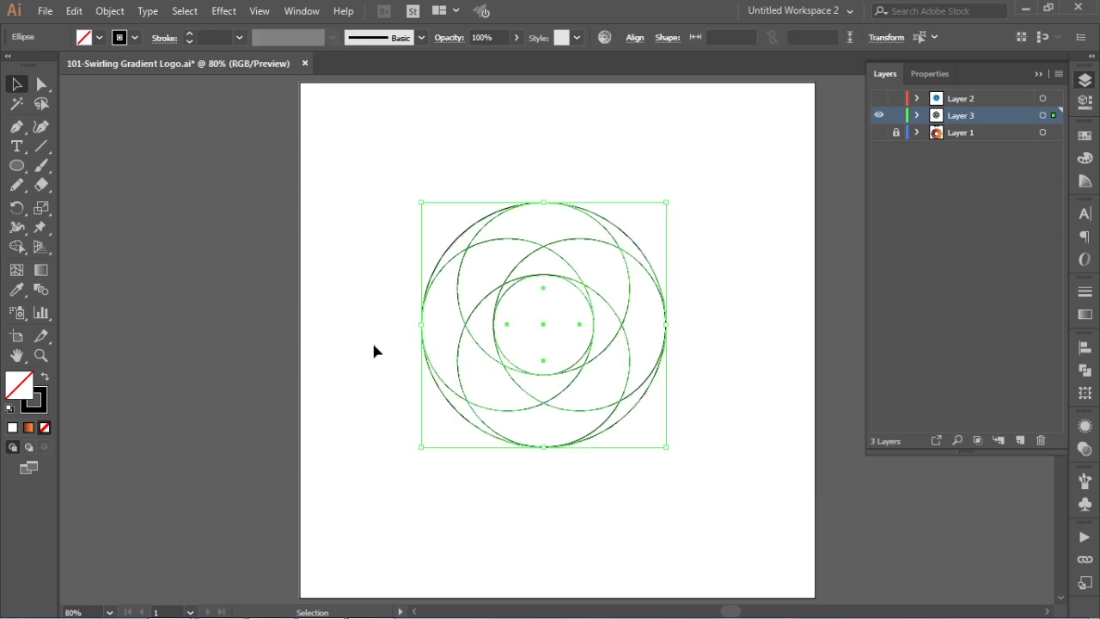
click(17, 248)
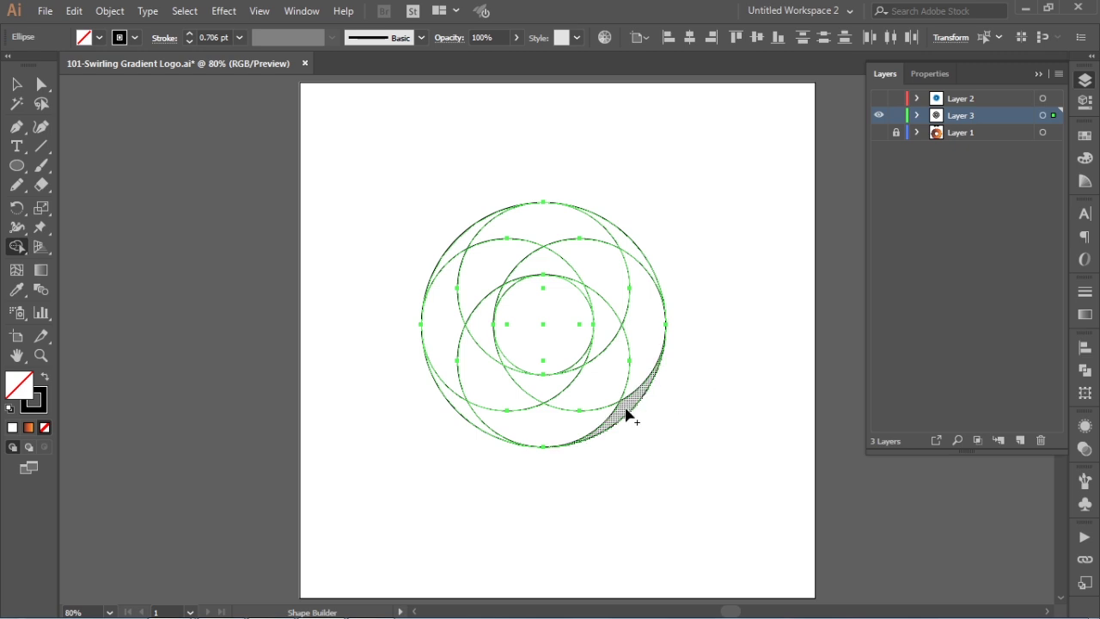
mouse_move(629, 413)
mouse_down()
mouse_move(632, 307)
mouse_move(643, 359)
mouse_up()
drag(699, 325, 713, 318)
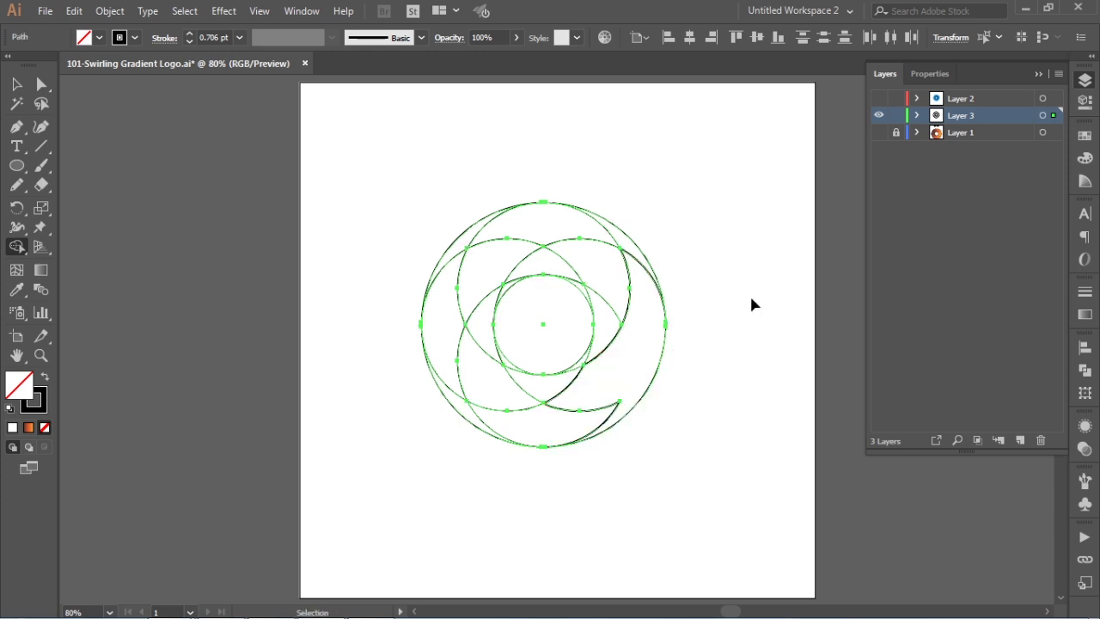
key(ctrl+z)
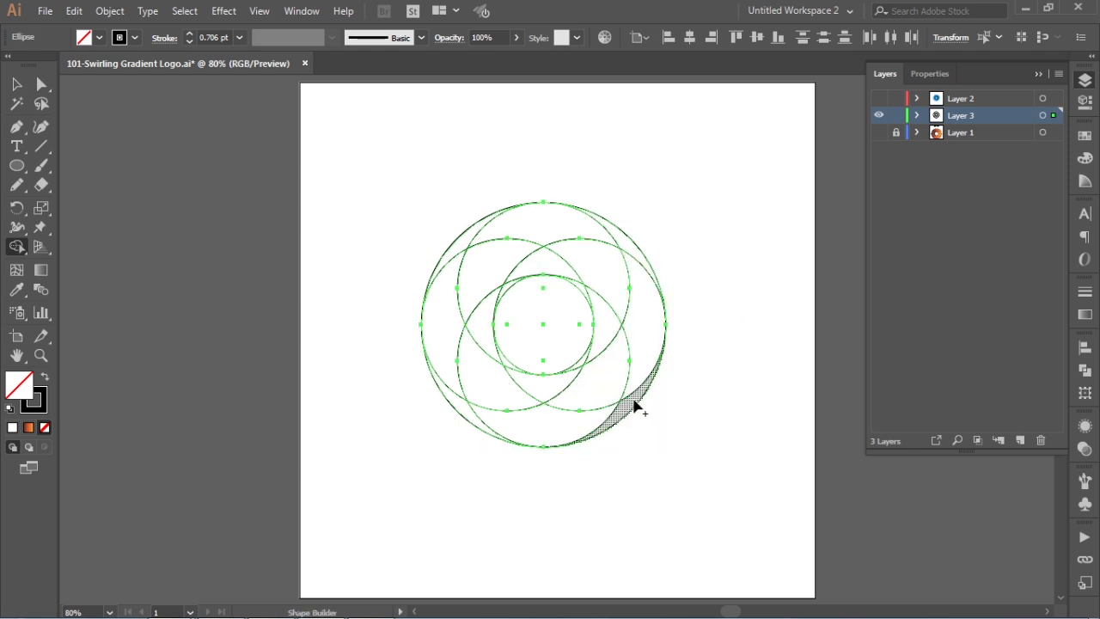
mouse_move(640, 396)
mouse_down()
mouse_move(650, 307)
mouse_move(616, 261)
mouse_move(629, 248)
mouse_move(612, 236)
mouse_move(579, 228)
mouse_move(566, 237)
mouse_move(566, 264)
mouse_move(507, 252)
mouse_move(490, 306)
mouse_move(508, 365)
mouse_up()
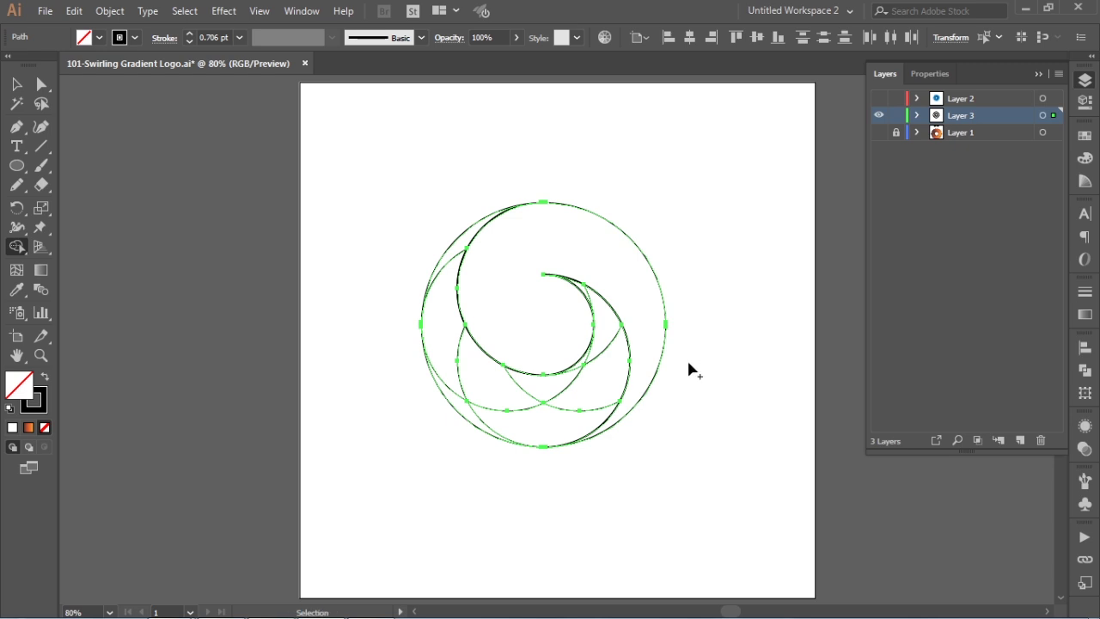
key(ctrl+z)
- Merge the ring's regions into two opposing swirl shapes around the small center circle, then deselect the artwork
mouse_move(622, 414)
mouse_down()
mouse_move(645, 350)
mouse_move(644, 305)
mouse_move(621, 242)
mouse_move(606, 254)
mouse_move(584, 233)
mouse_move(561, 258)
mouse_move(543, 259)
mouse_move(518, 242)
mouse_move(490, 266)
mouse_move(502, 288)
mouse_move(504, 365)
mouse_up()
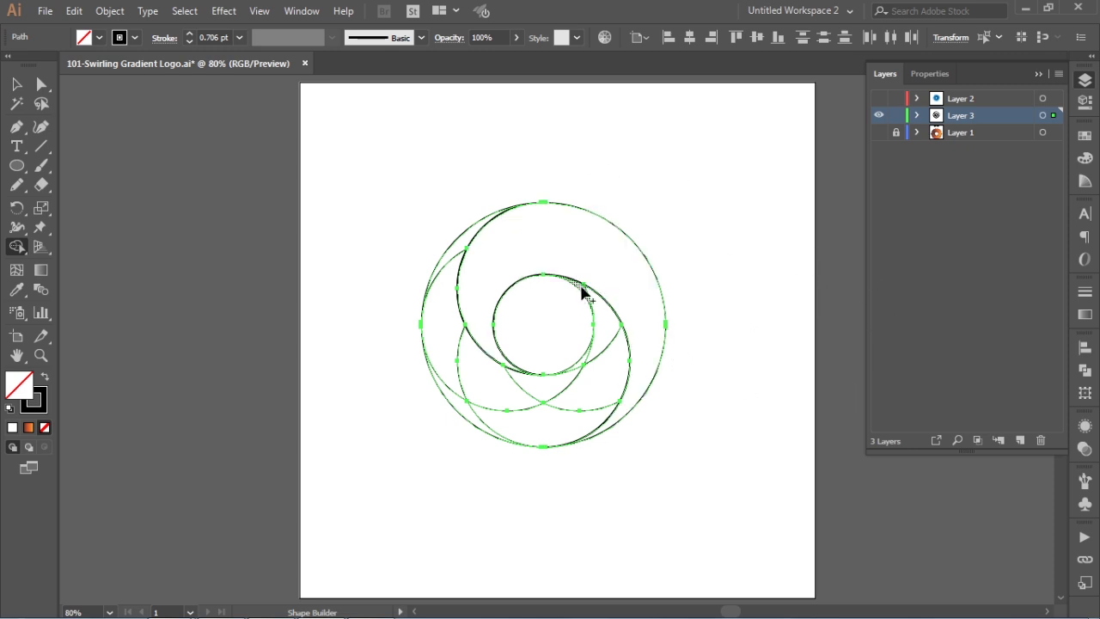
mouse_move(582, 293)
mouse_down()
mouse_move(596, 319)
mouse_move(587, 413)
mouse_move(562, 422)
mouse_move(523, 392)
mouse_move(474, 408)
mouse_move(459, 392)
mouse_move(460, 403)
mouse_move(445, 336)
mouse_move(452, 255)
mouse_move(590, 212)
mouse_up()
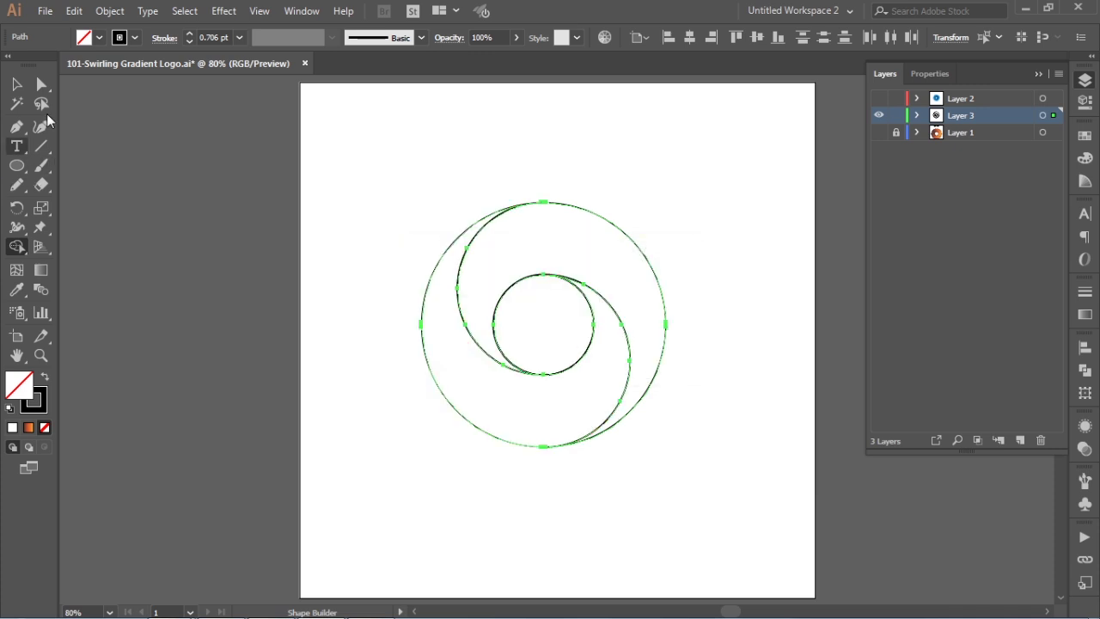
click(16, 83)
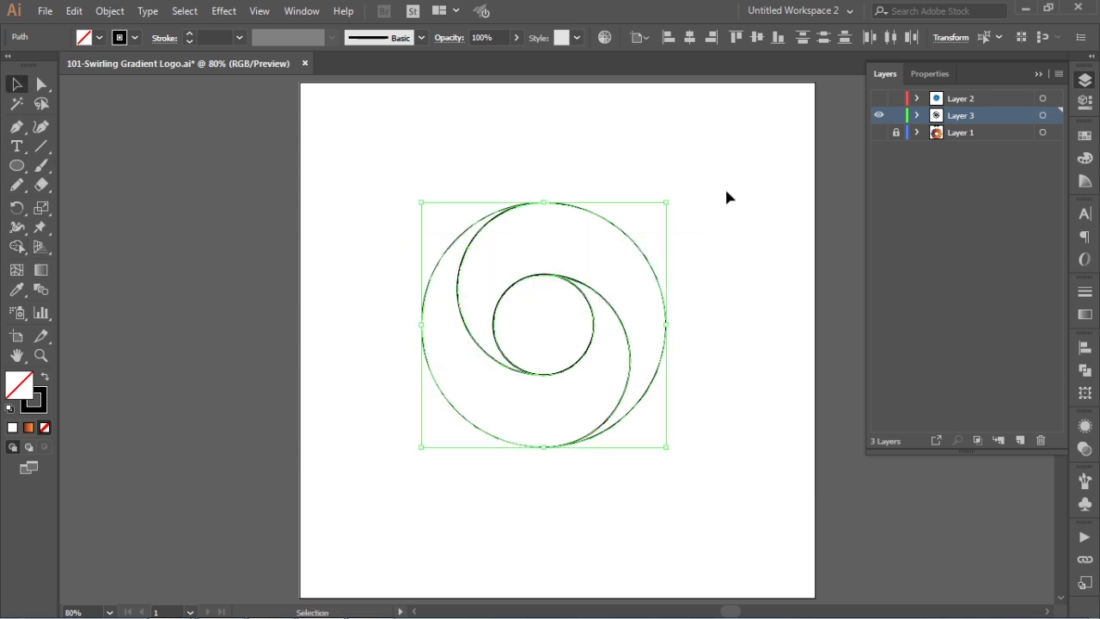
click(705, 177)
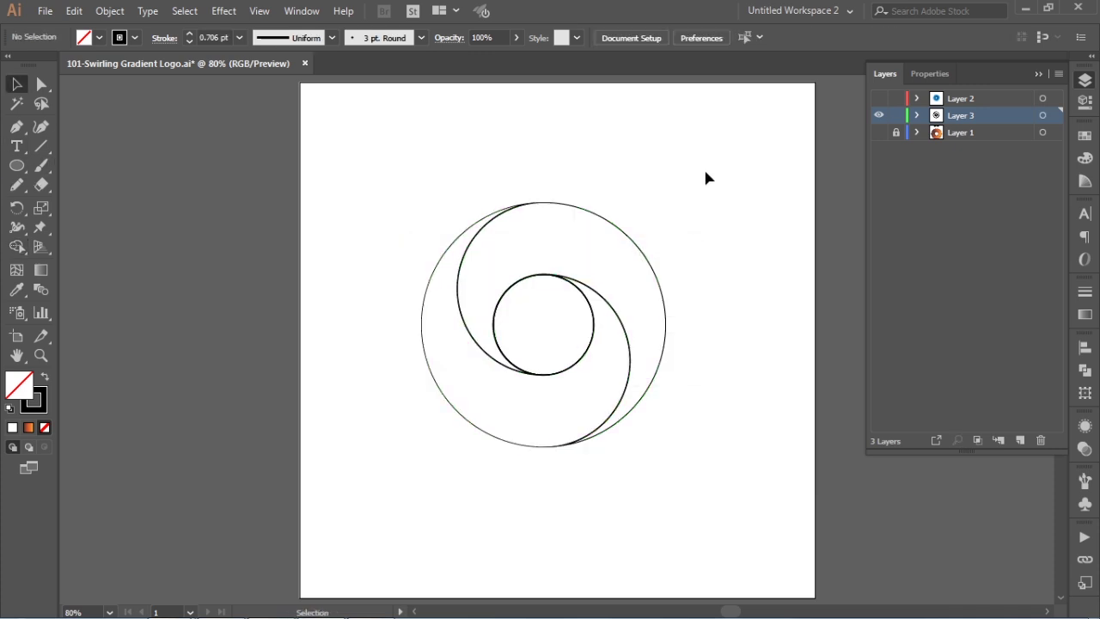
- Select only the leftover center circle pieces, excluding the two swirl shapes, and delete them
click(639, 246)
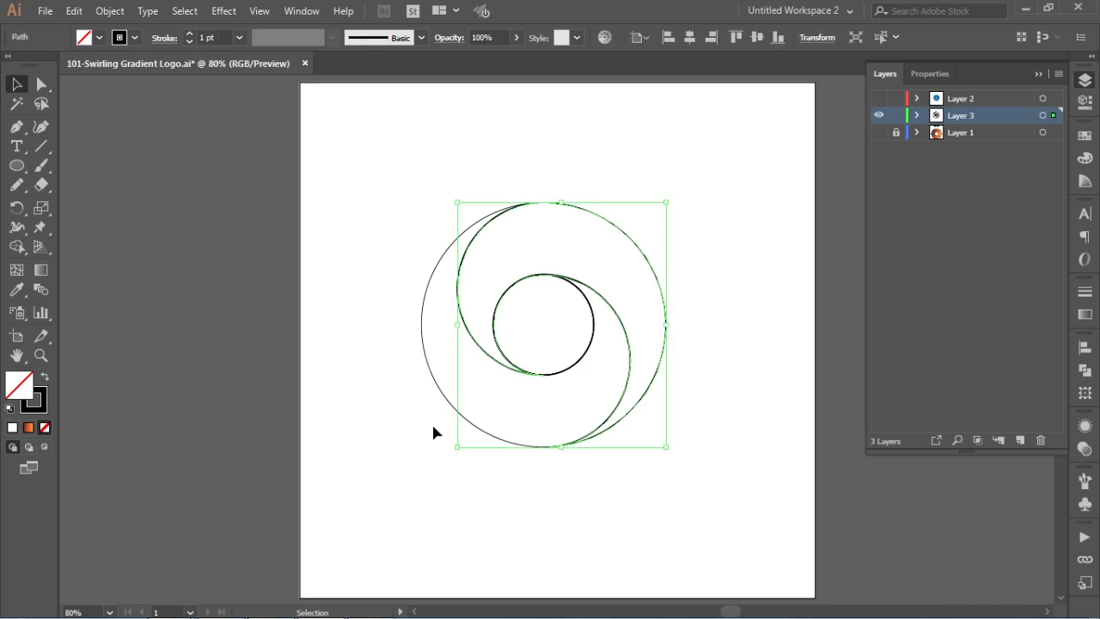
shift+click(442, 397)
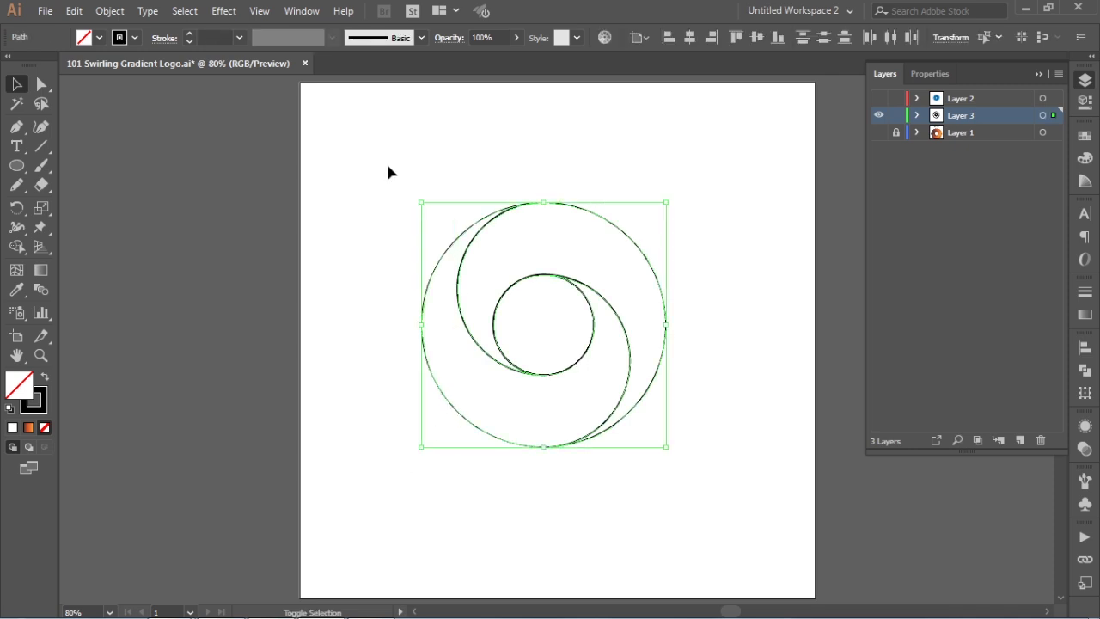
drag(387, 144, 764, 517)
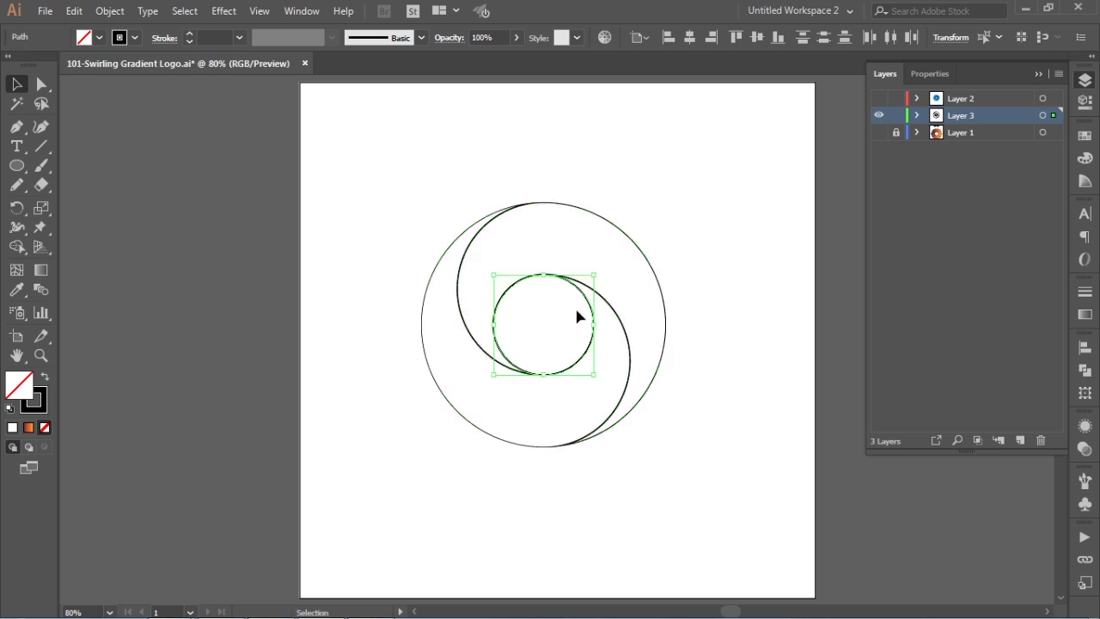
click(730, 315)
- Create a copy of the two swirl shapes rotated by 45° about their center
drag(365, 143, 714, 491)
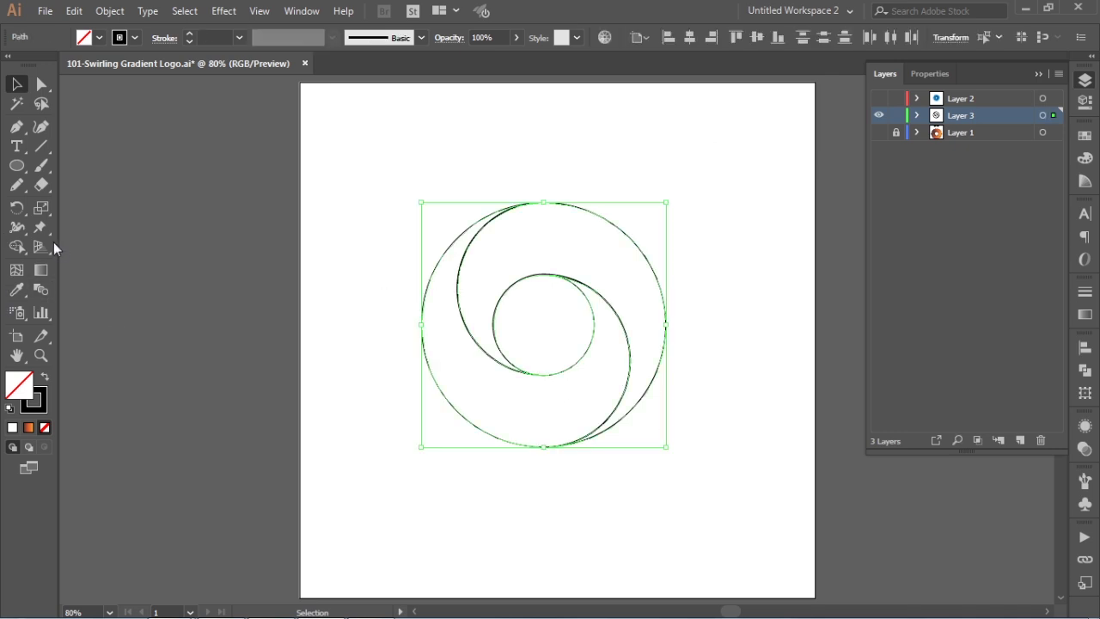
click(16, 208)
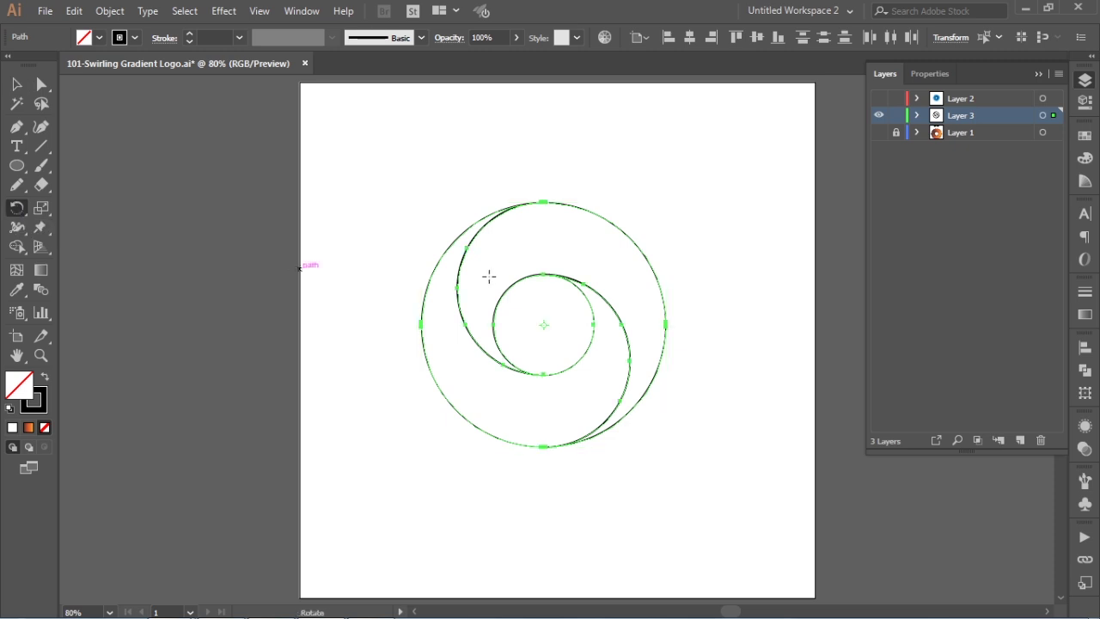
key(Return)
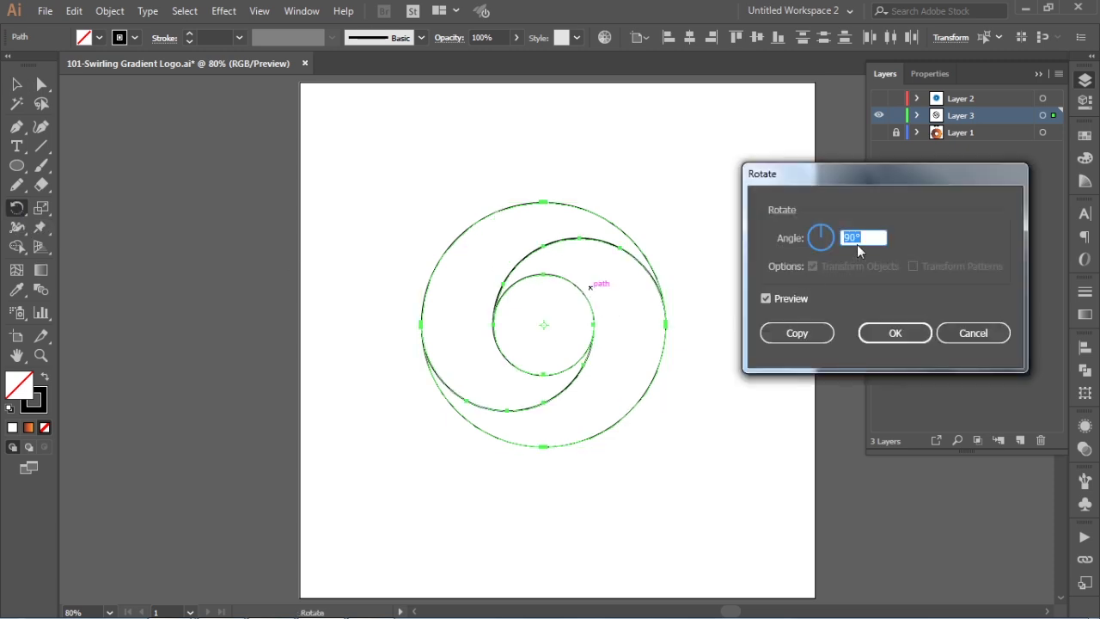
text(45)
click(788, 336)
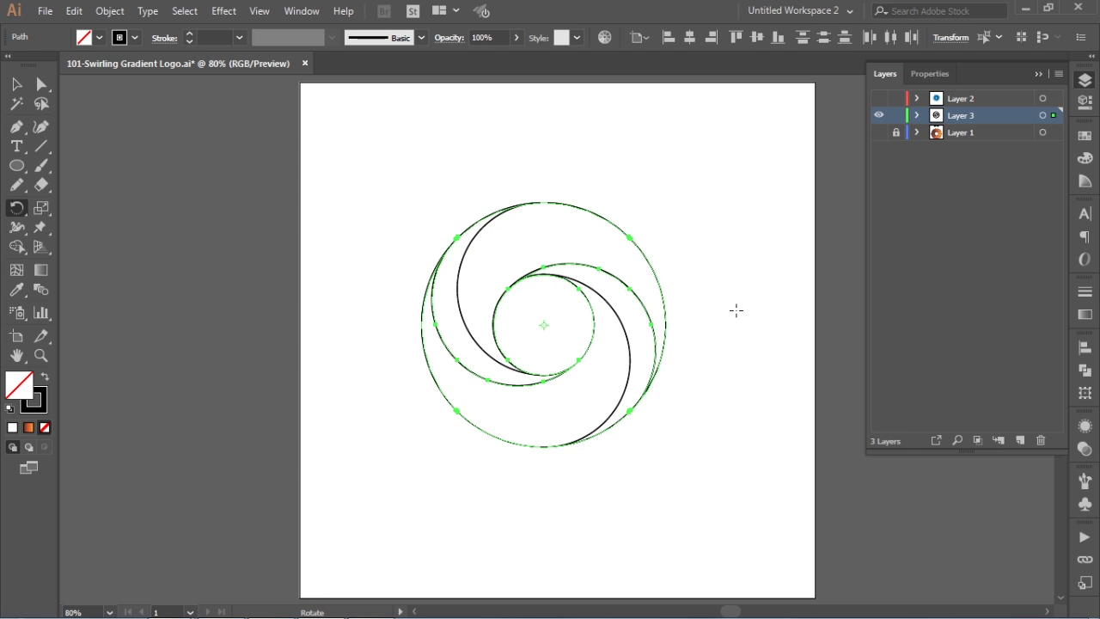
- Repeat the rotated copy of the two swirl shapes twice more to complete the ring, then deselect the artwork
key(ctrl)
key(ctrl+d)
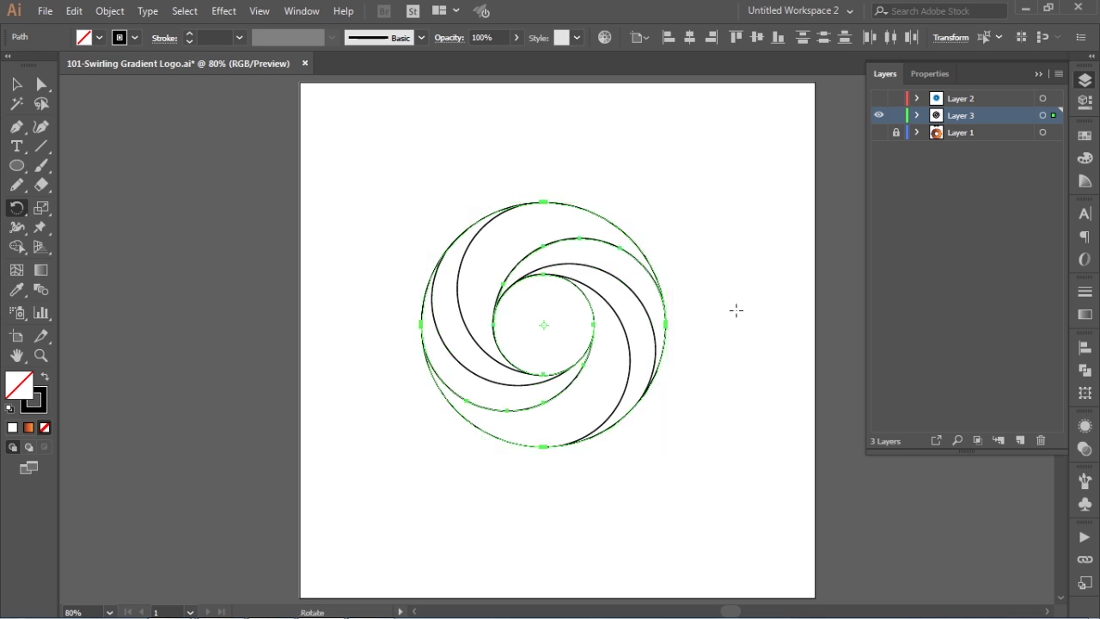
key(ctrl)
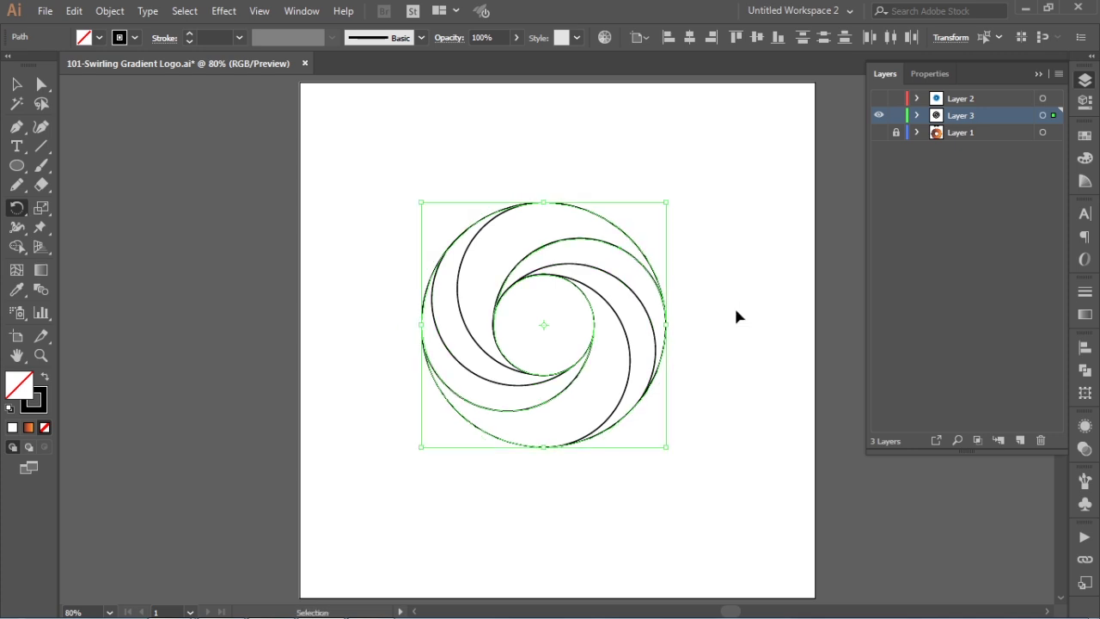
key(ctrl+d)
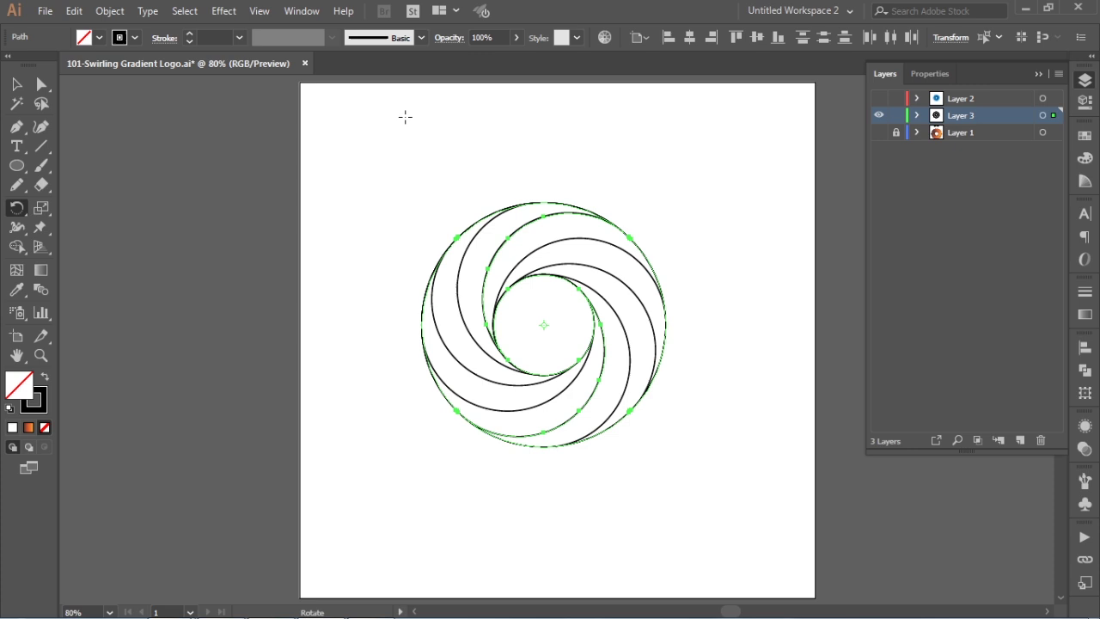
click(16, 84)
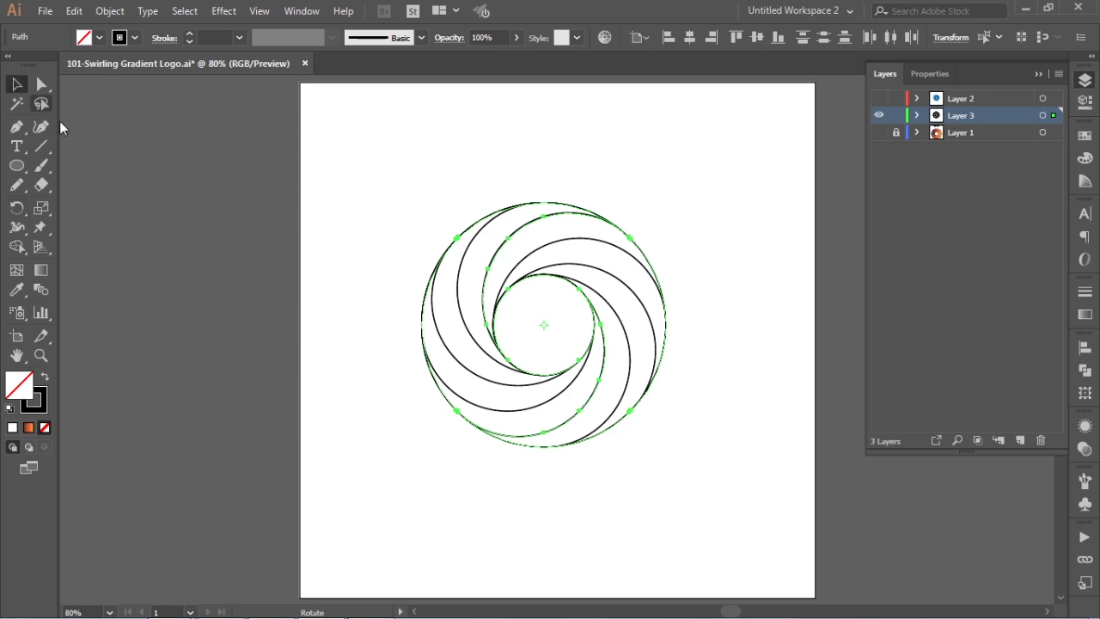
click(443, 151)
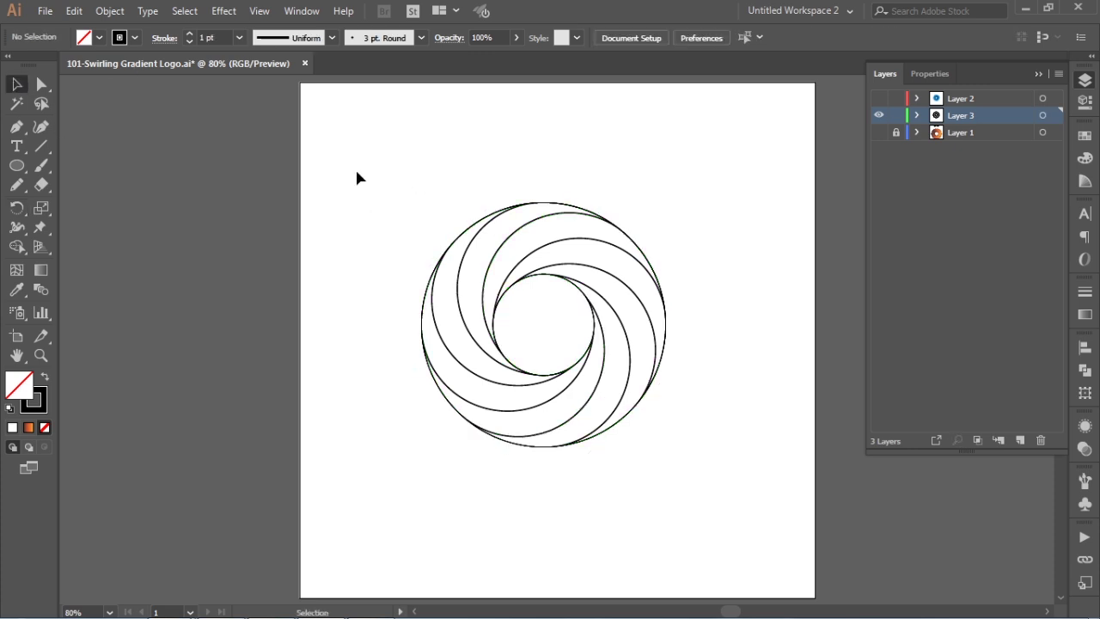
- Select all the swirl shapes and split them at their overlaps with the Pathfinder Divide operation
drag(368, 134, 740, 501)
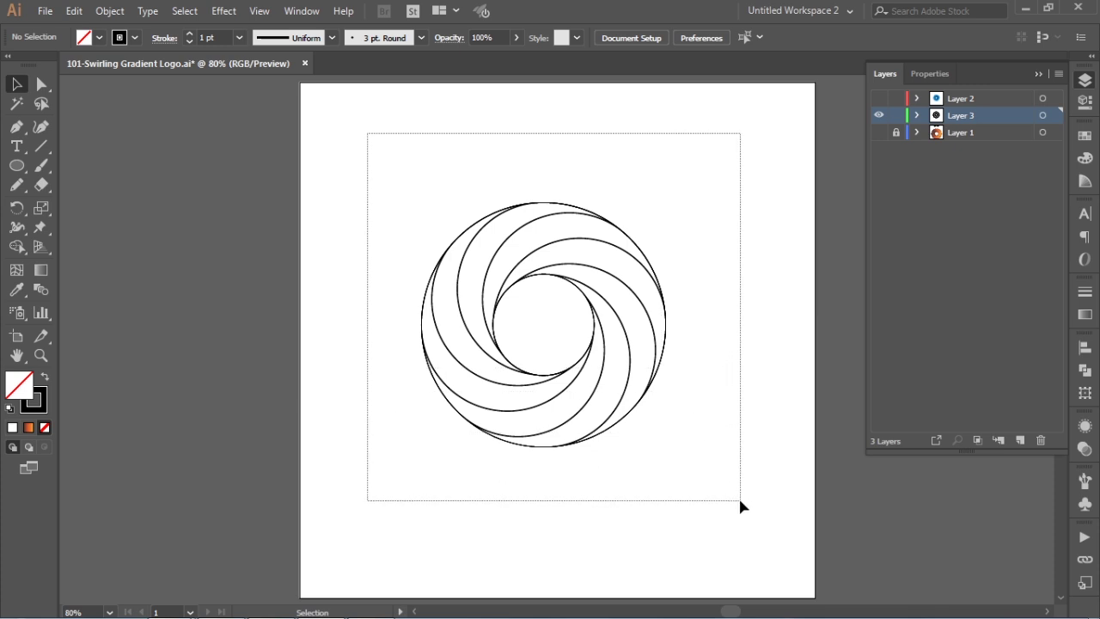
click(1086, 374)
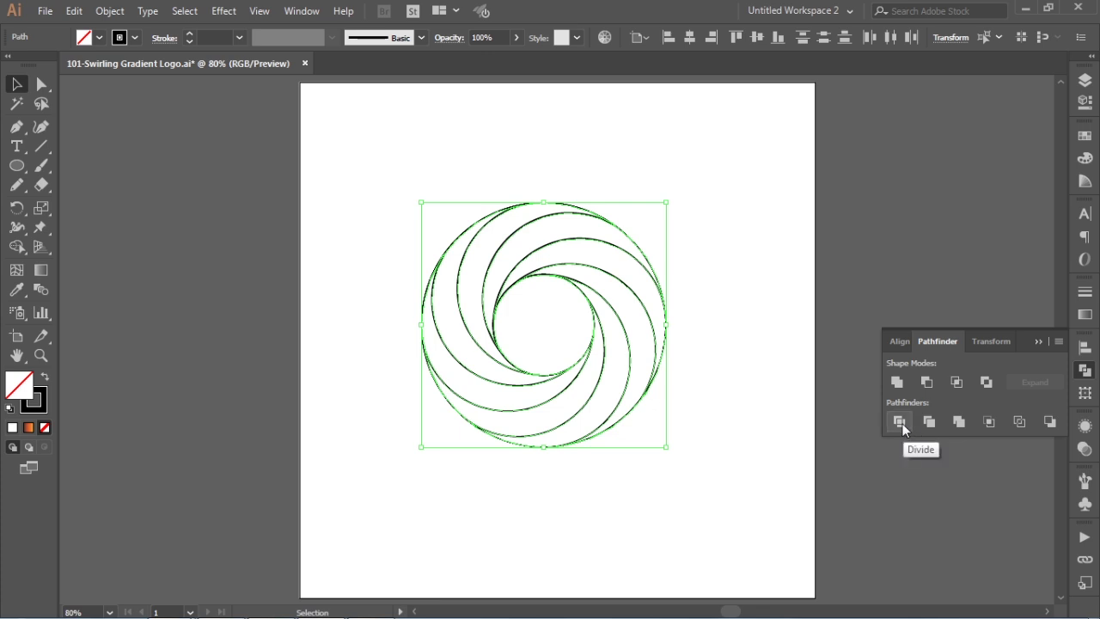
click(901, 421)
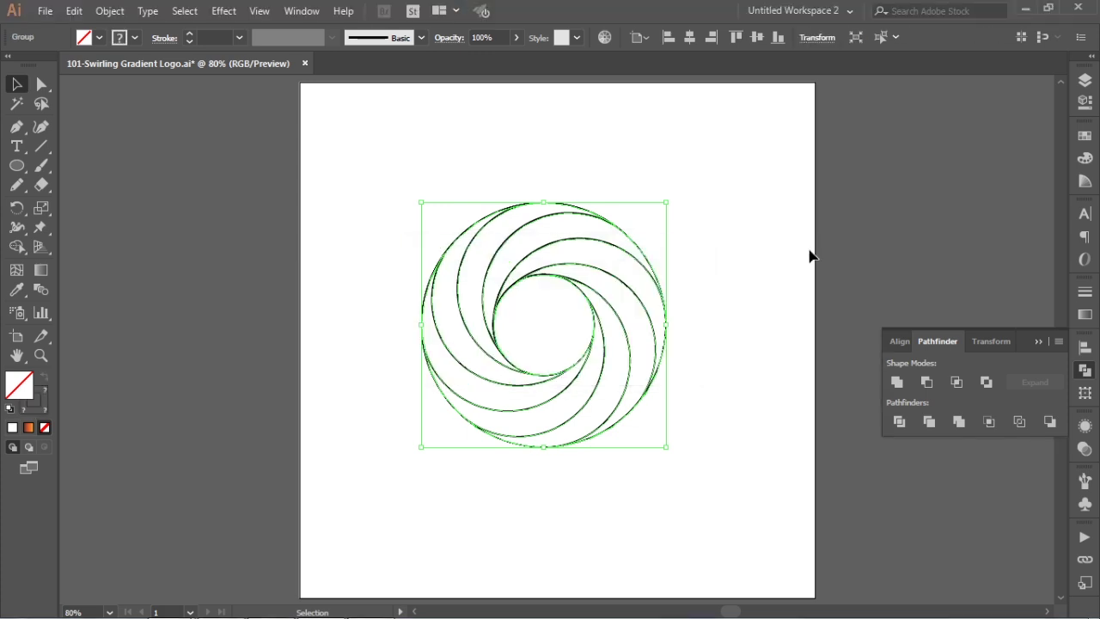
click(1086, 372)
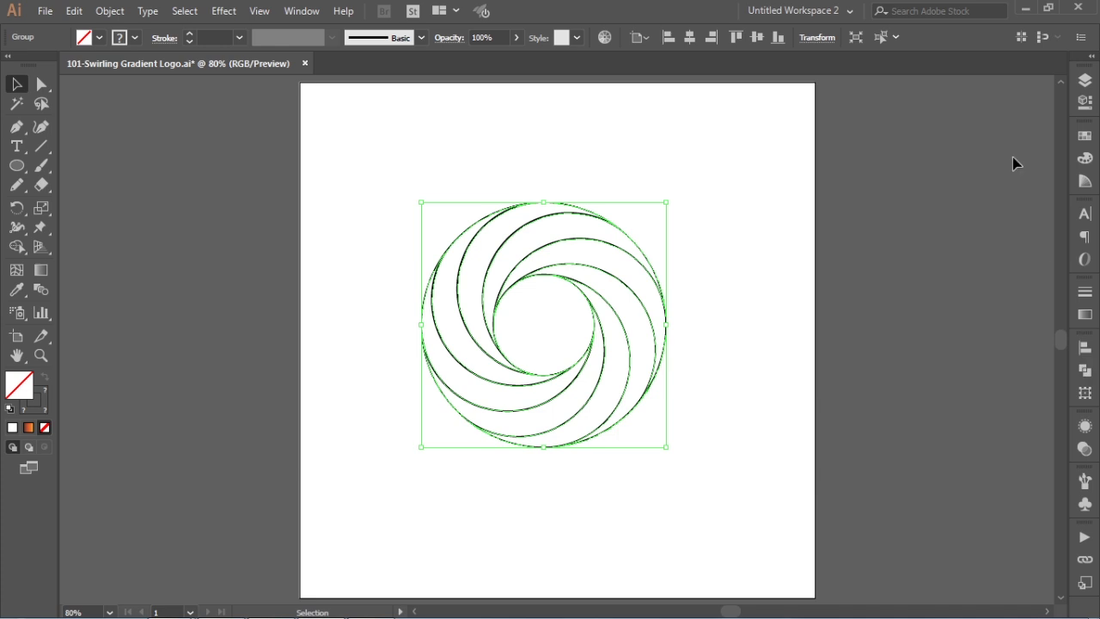
- Fill the divided group with the orange Sky 24 gradient swatch and remove its stroke
click(1085, 138)
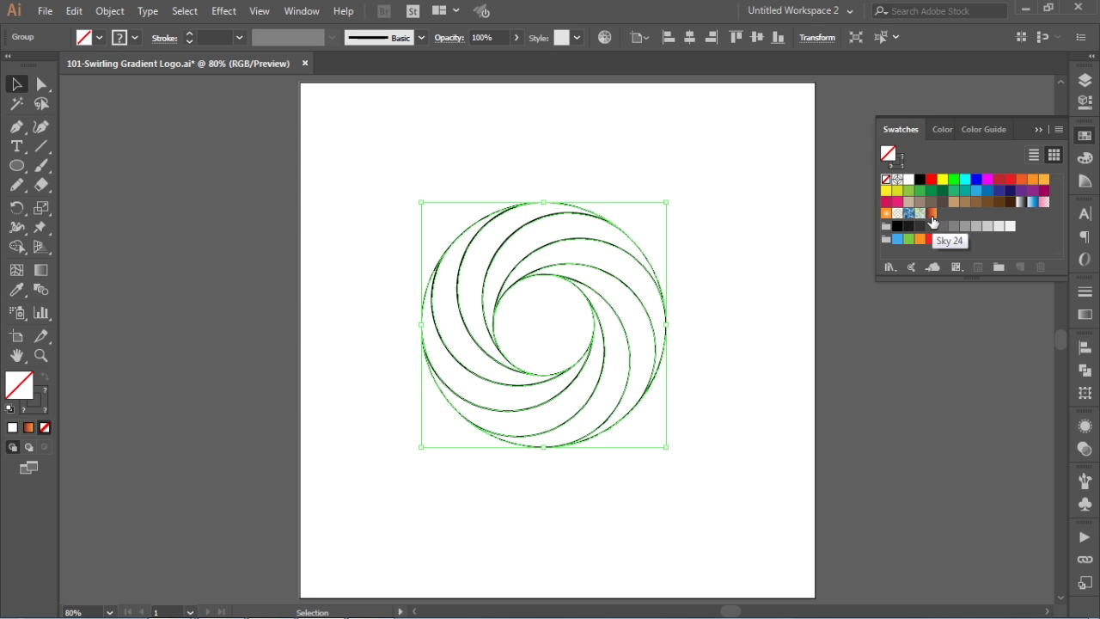
click(932, 215)
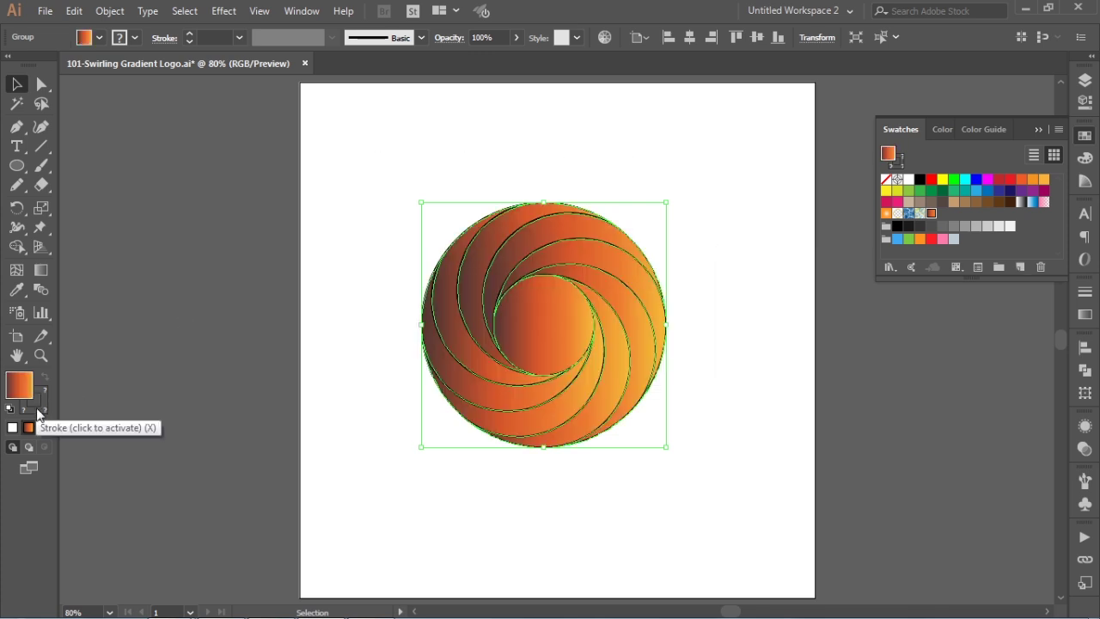
click(36, 408)
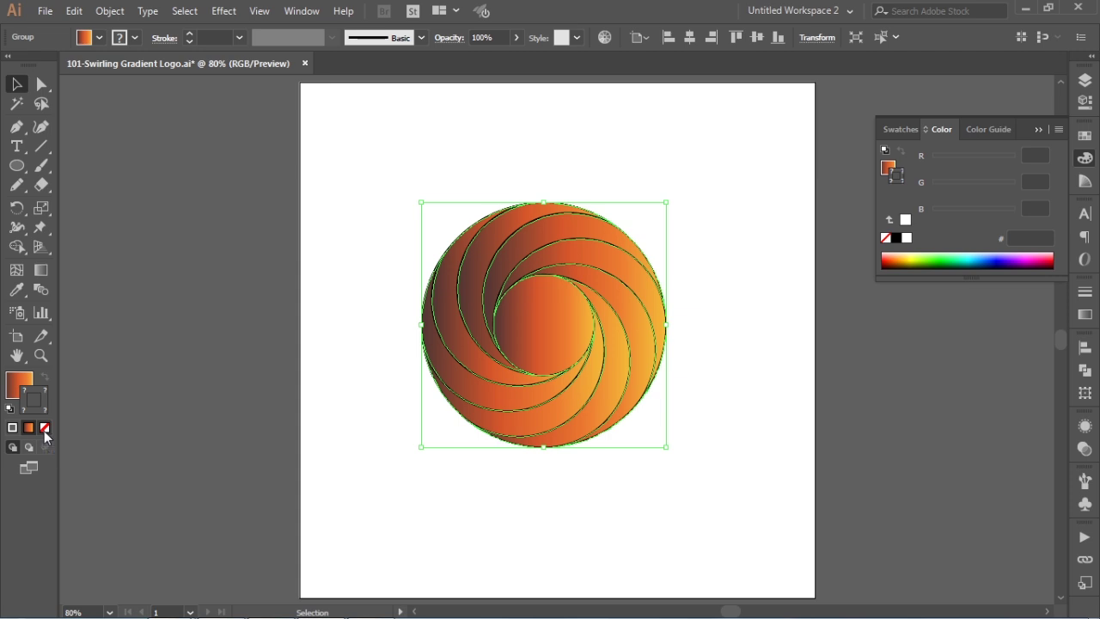
click(45, 428)
click(1088, 166)
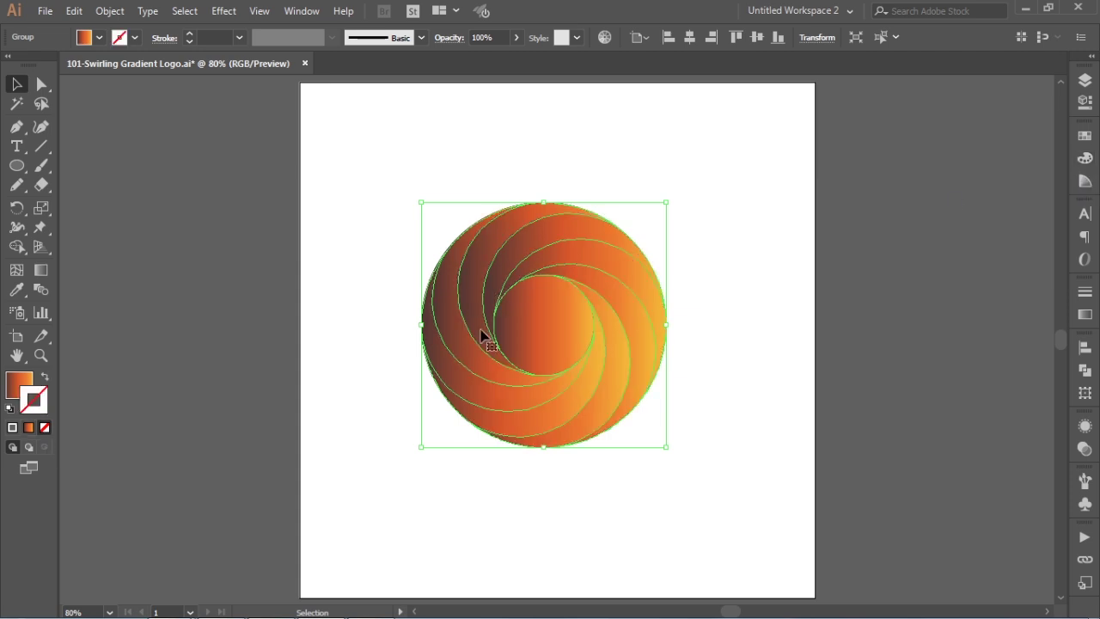
- Ungroup the divided artwork and delete only the center circle
right_click(546, 333)
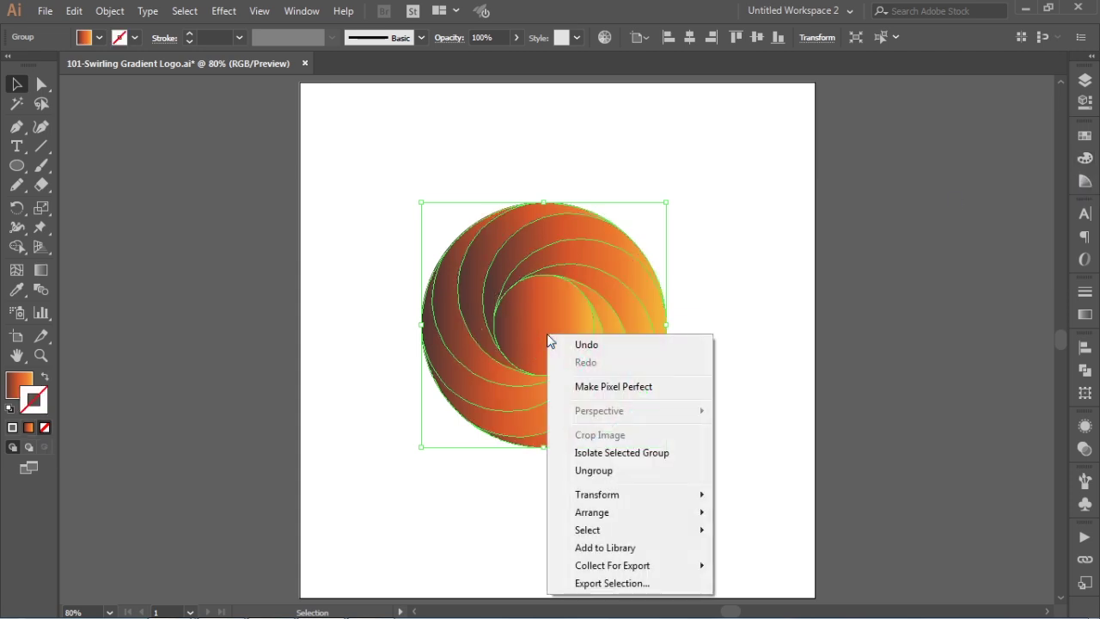
click(593, 472)
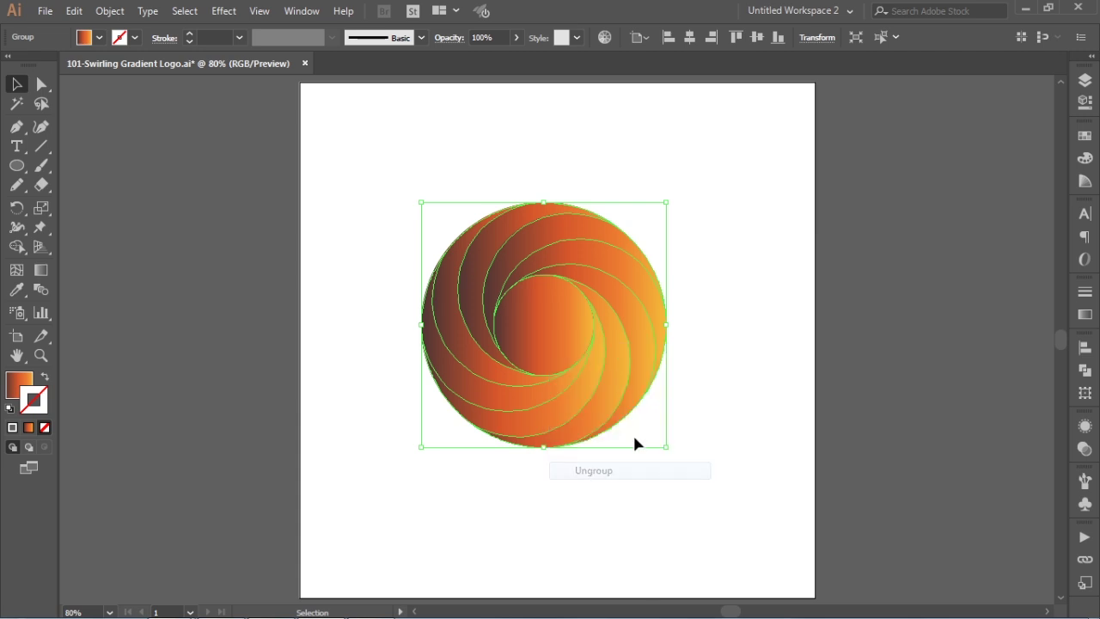
click(746, 233)
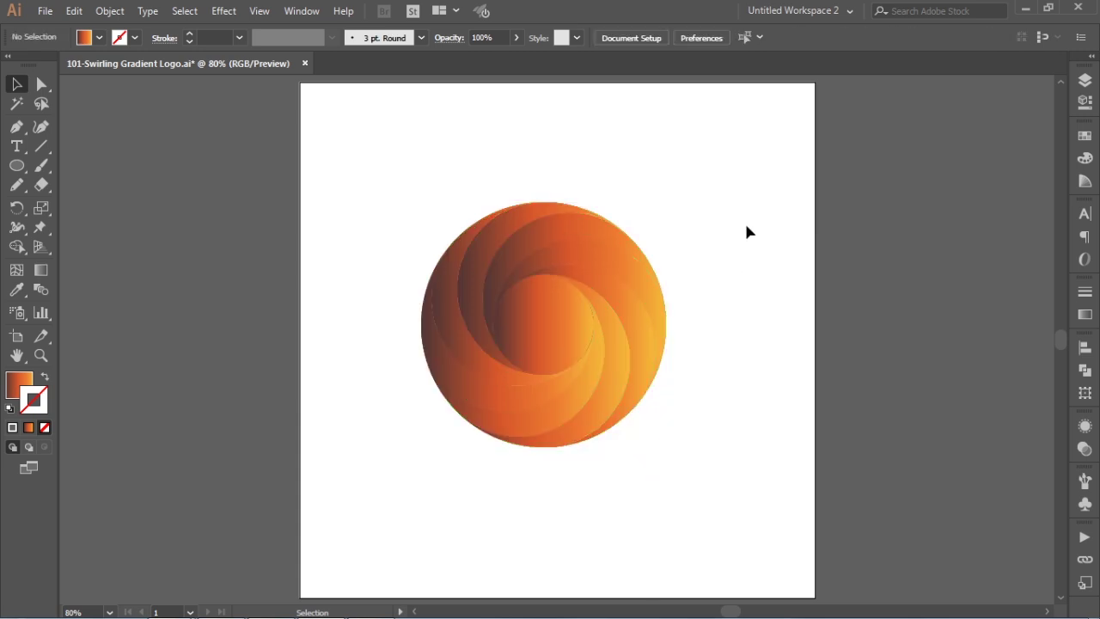
click(563, 327)
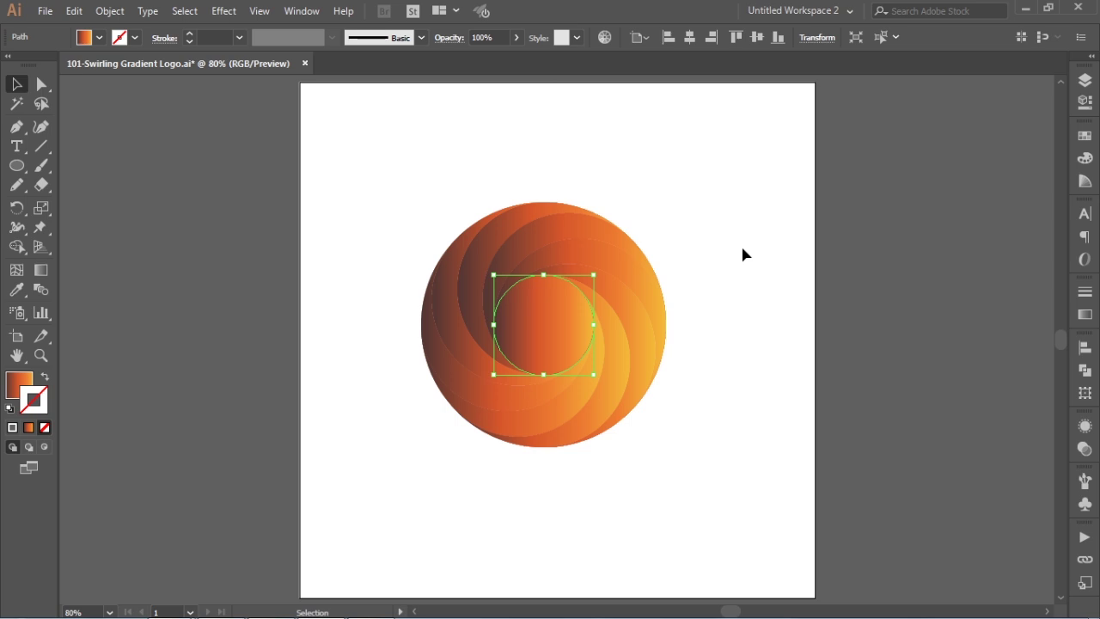
key(Delete)
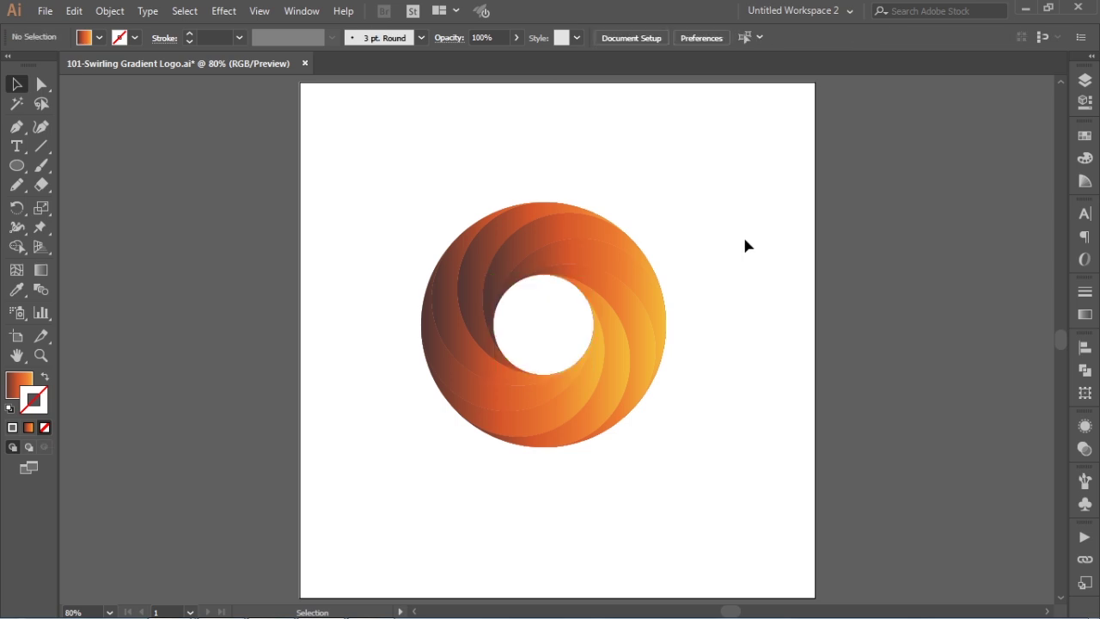
- Select all pieces of the swirl ring, fill them with the light-to-dark blue gradient swatch, then deselect them
key(z)
drag(362, 161, 750, 507)
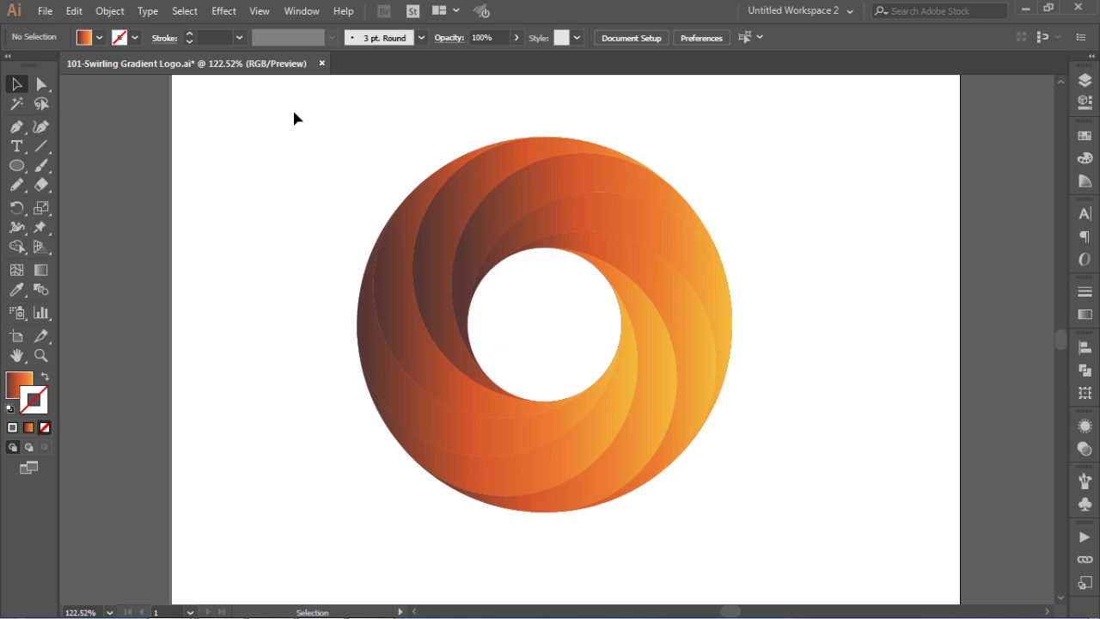
drag(285, 88, 806, 549)
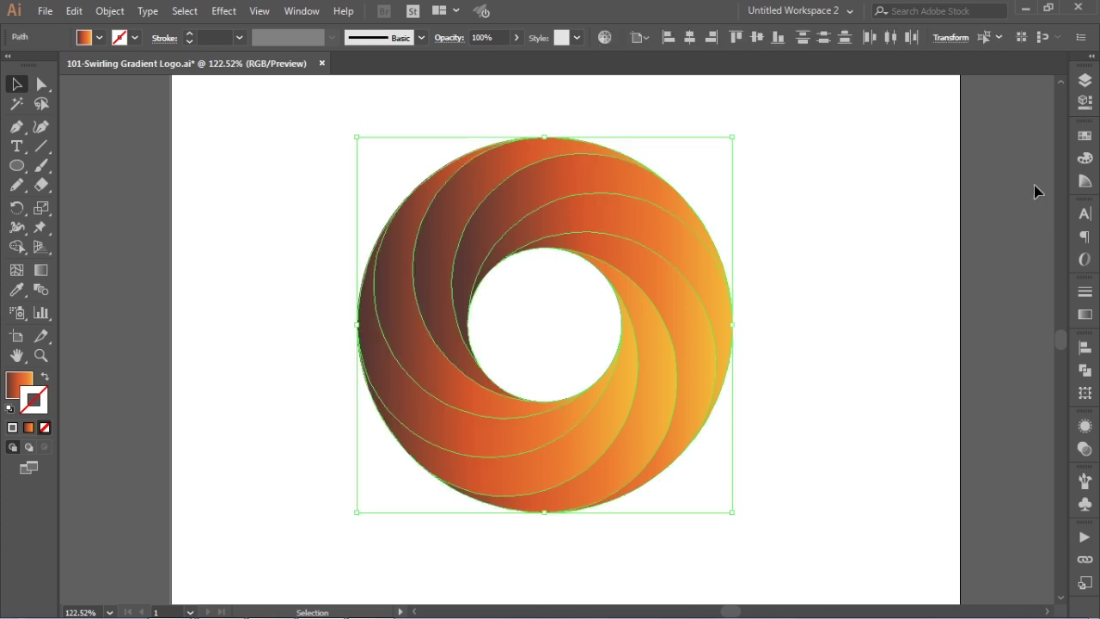
click(1085, 137)
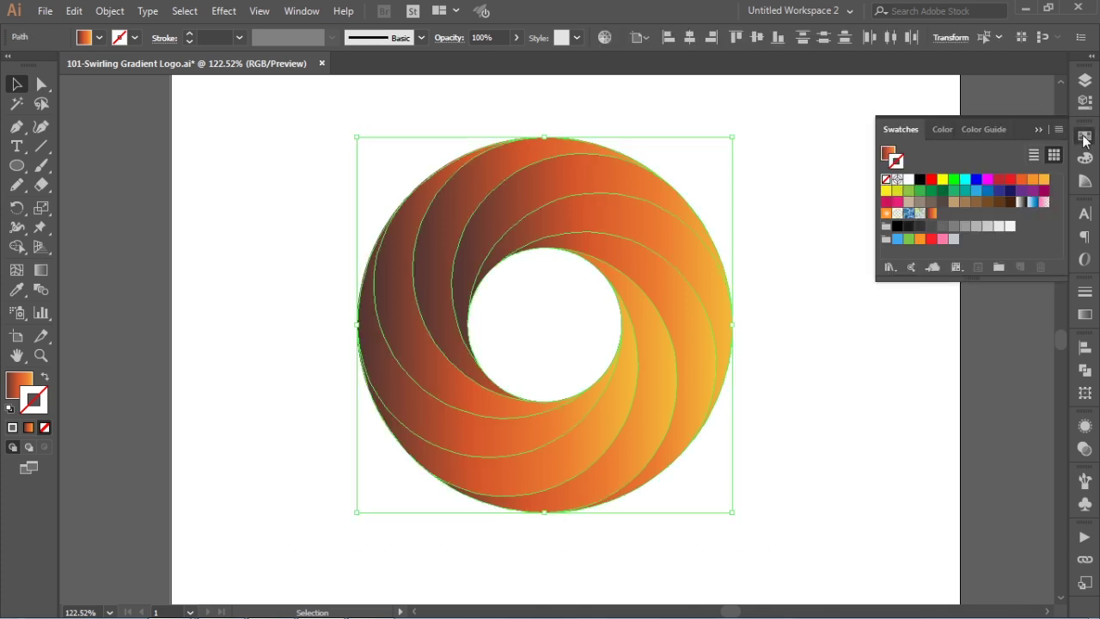
click(1033, 201)
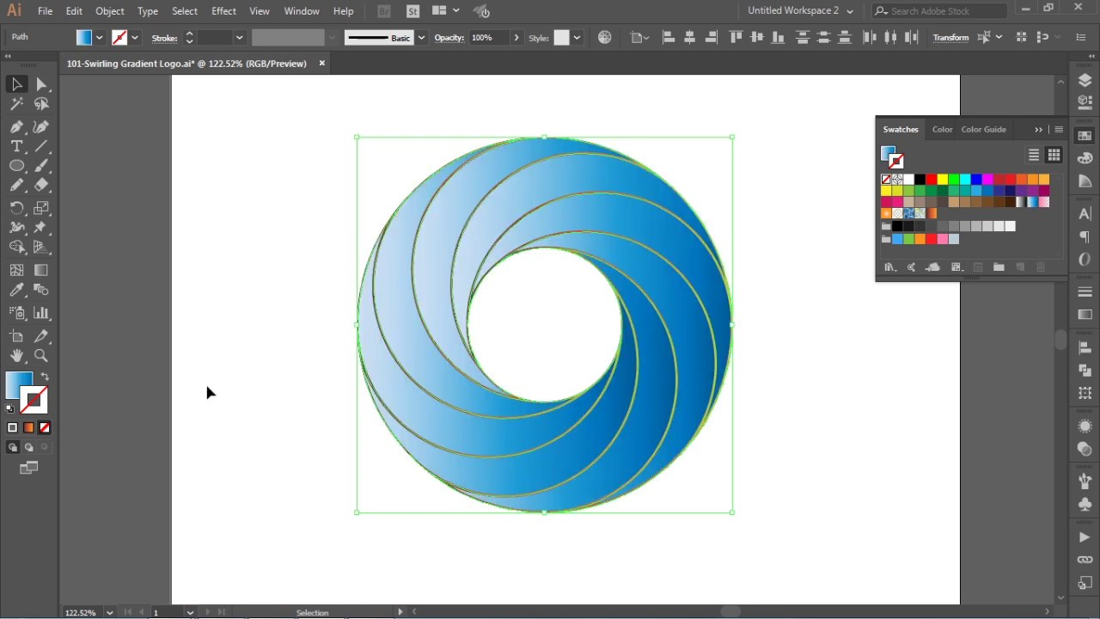
click(207, 392)
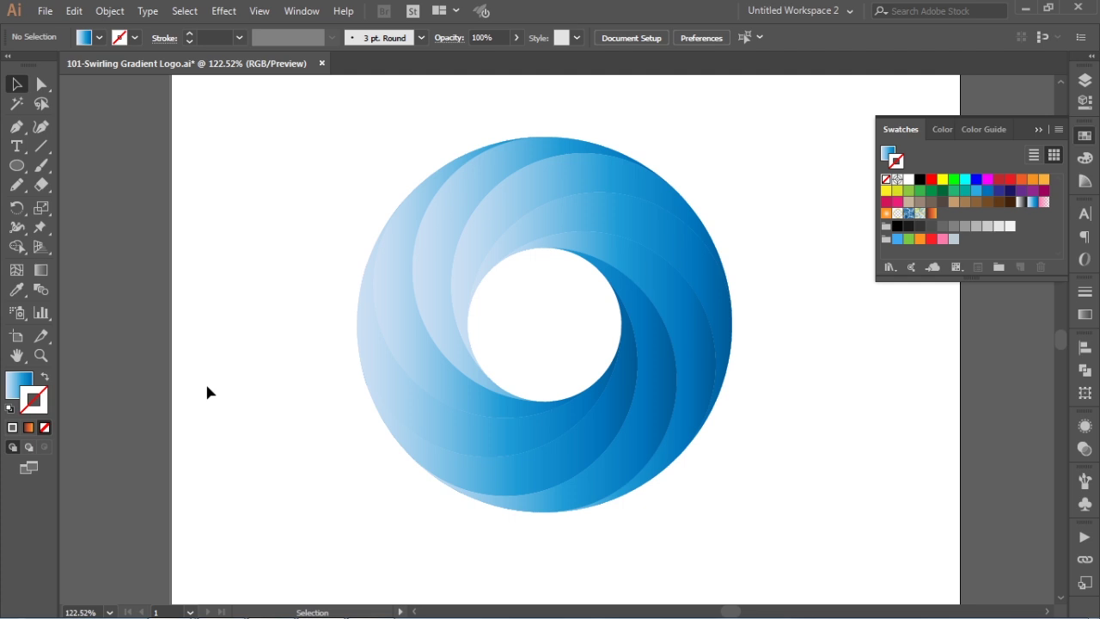